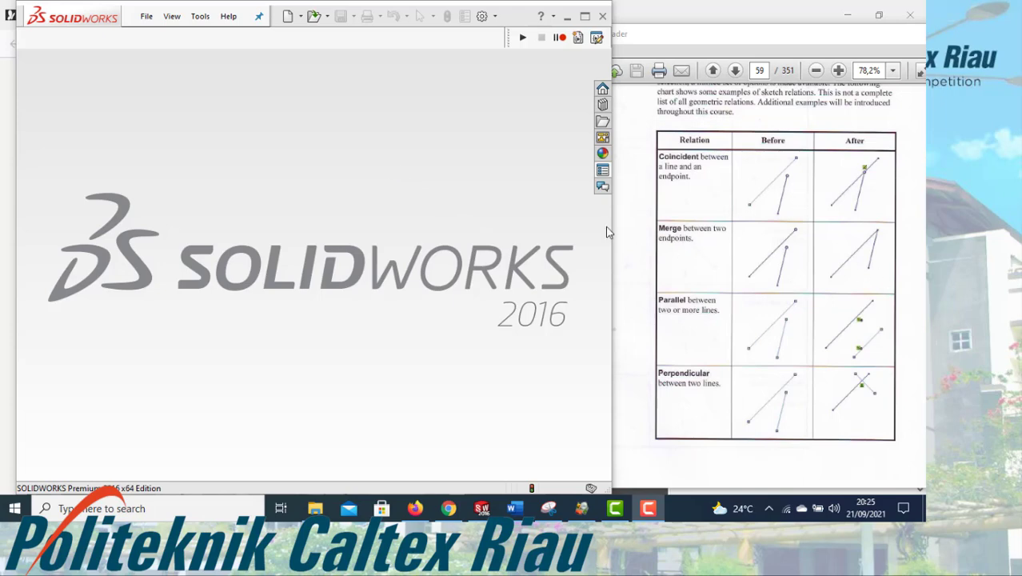
# - Create a new part document and start a sketch on the Top Plane
pyautogui.click(288, 16)
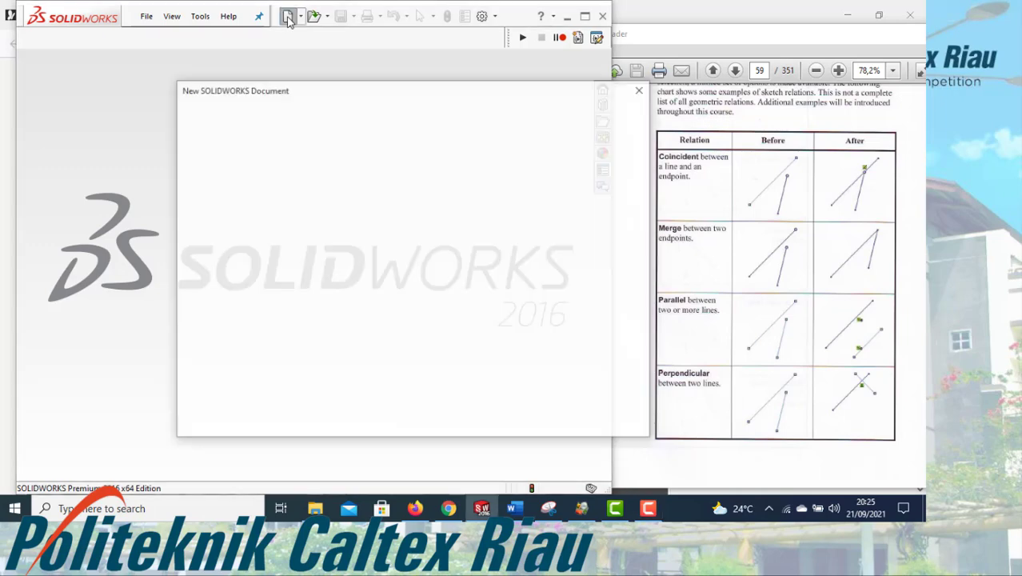
pyautogui.doubleClick(264, 234)
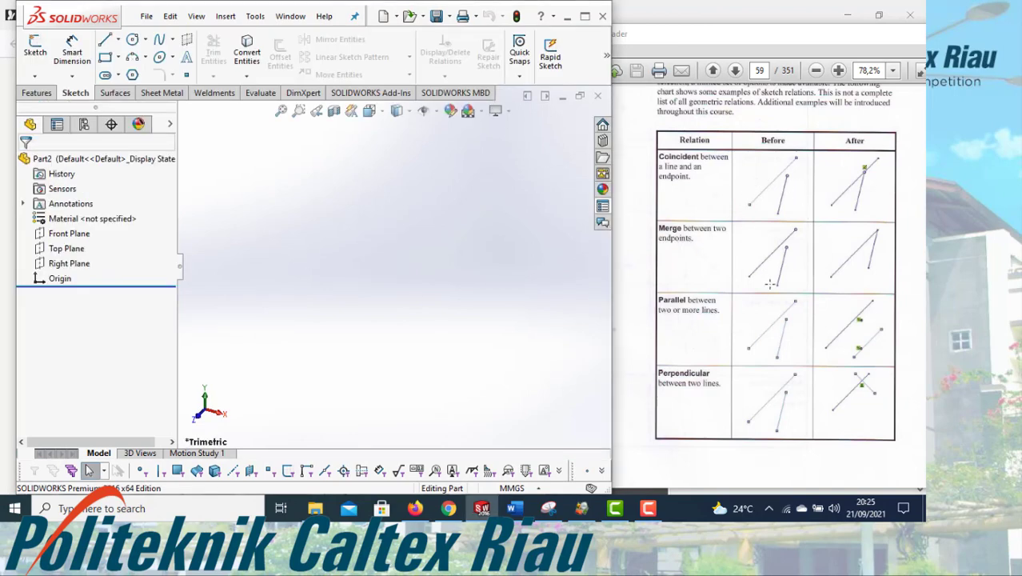
pyautogui.rightClick(65, 250)
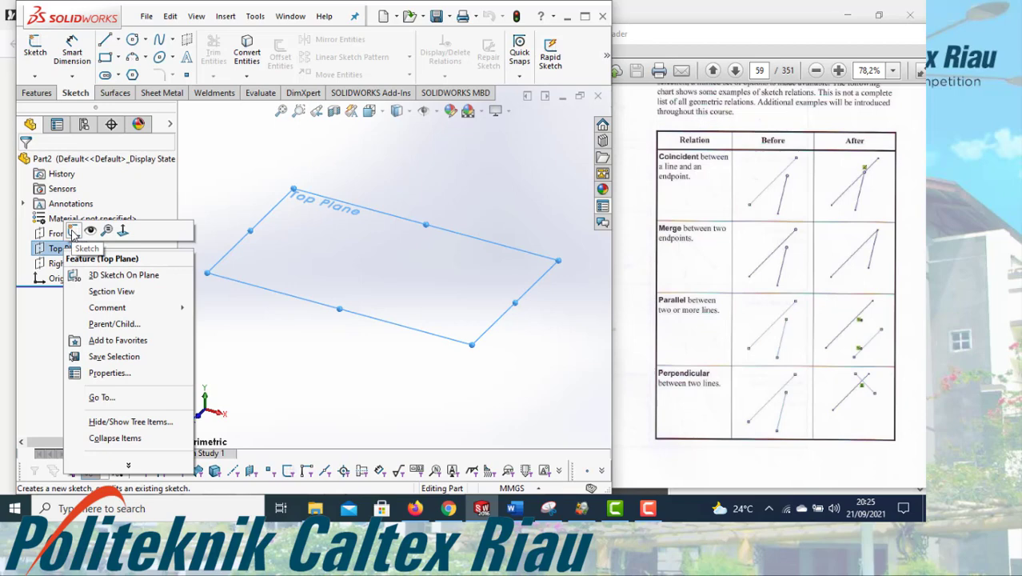
pyautogui.click(73, 231)
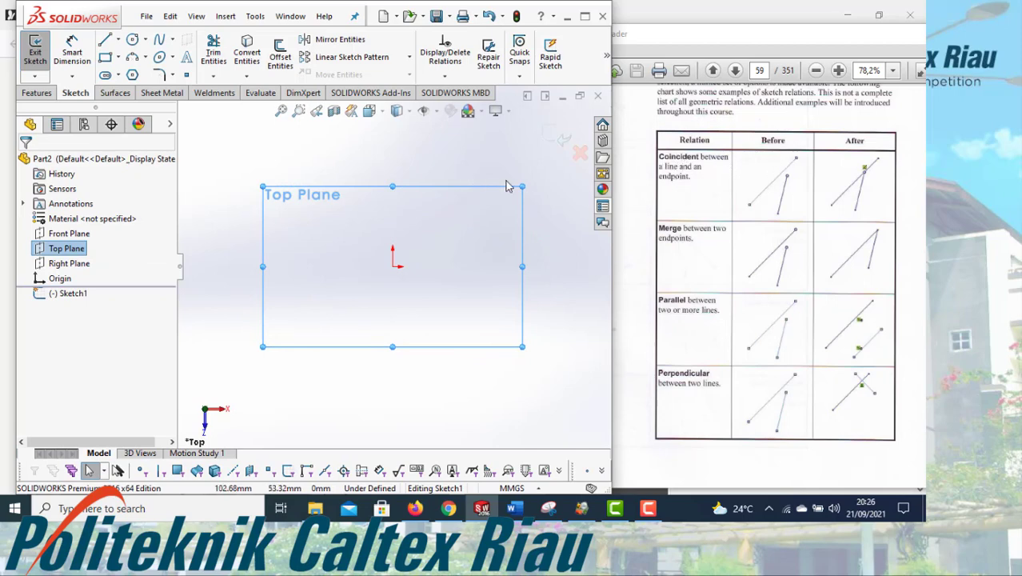
# - Sketch a slanted line about 79 mm long to the left of the origin, rising toward the right
pyautogui.click(104, 40)
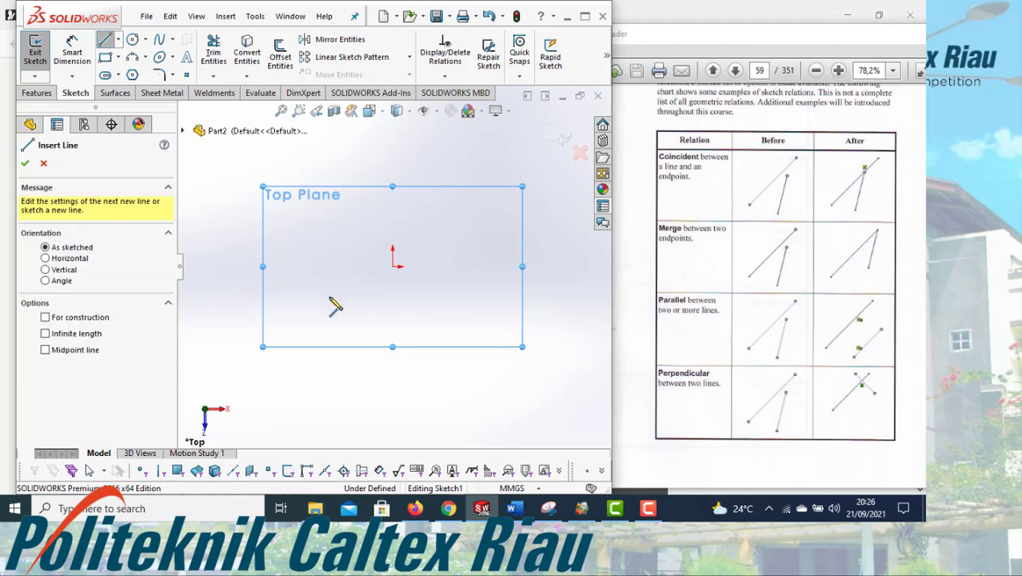
pyautogui.moveTo(328, 301); pyautogui.dragTo(373, 195)
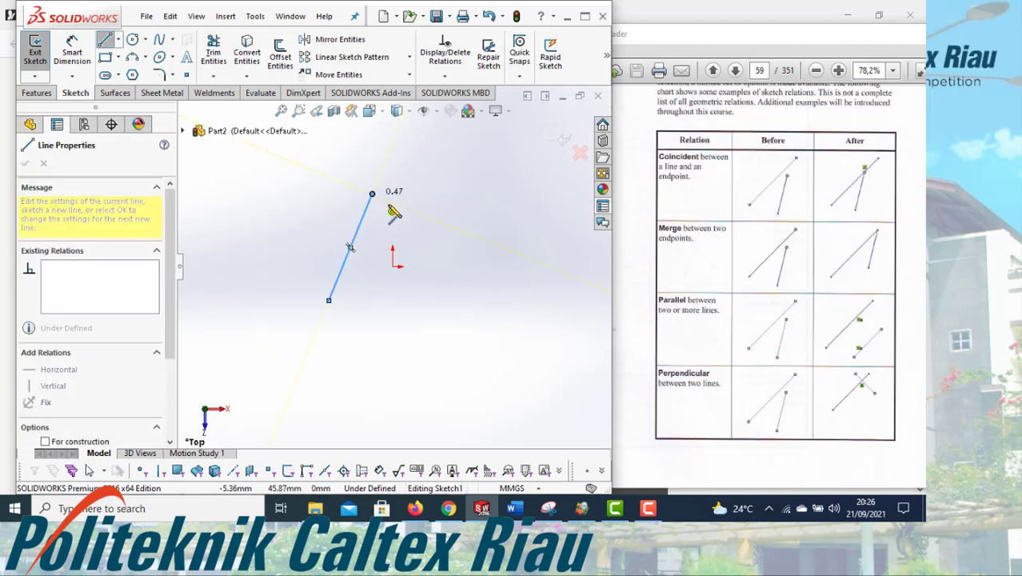
pyautogui.press('space')
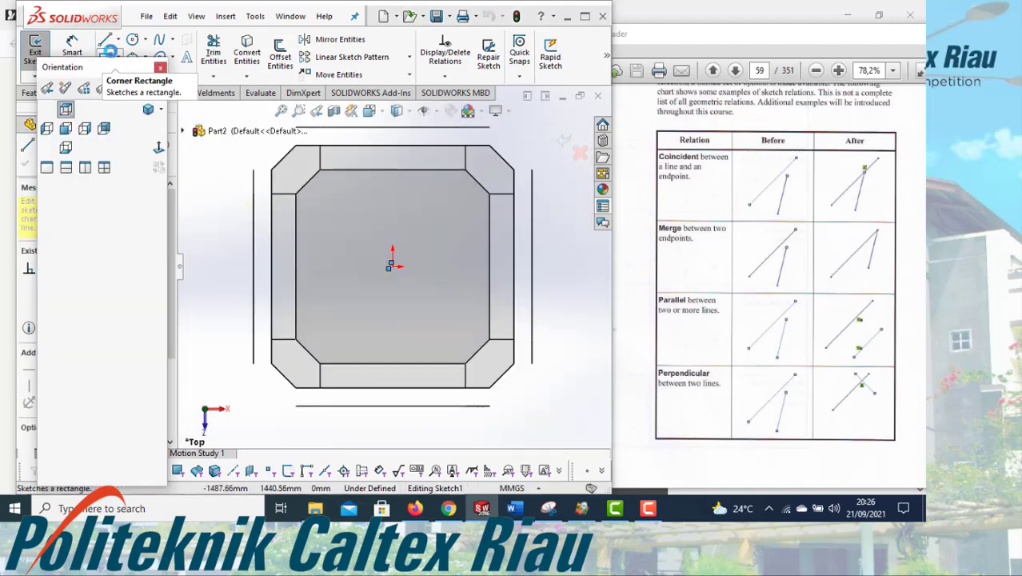
pyautogui.click(110, 51)
pyautogui.click(109, 42)
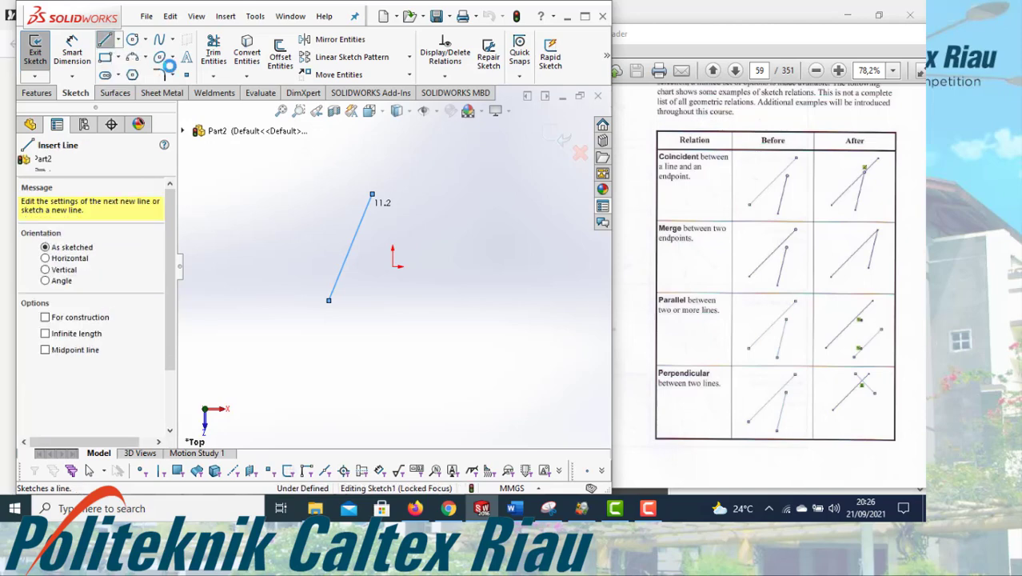
pyautogui.press('Escape')
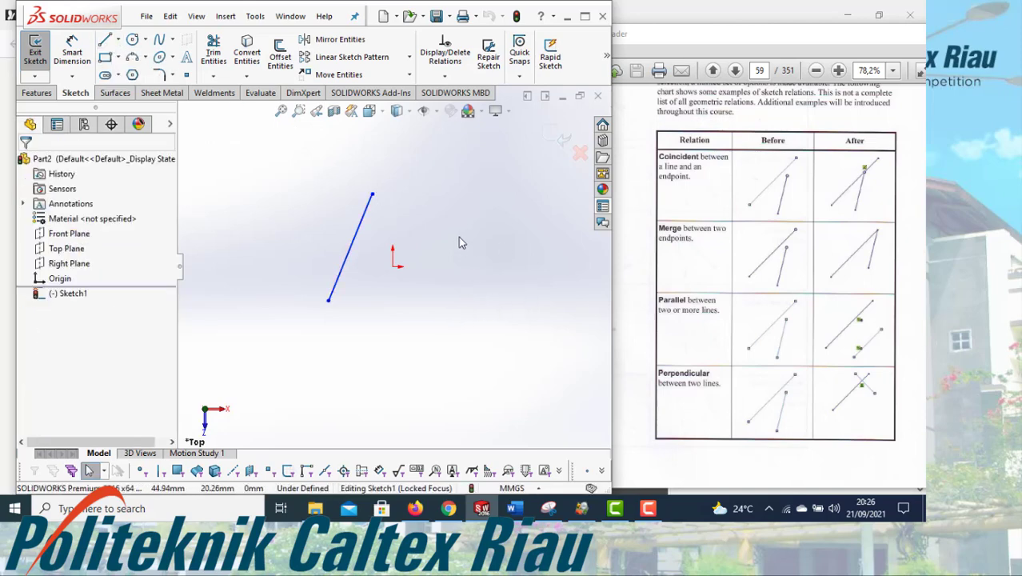
# - Sketch a second, separate line to the right of the origin, slanting up toward the left
pyautogui.click(106, 40)
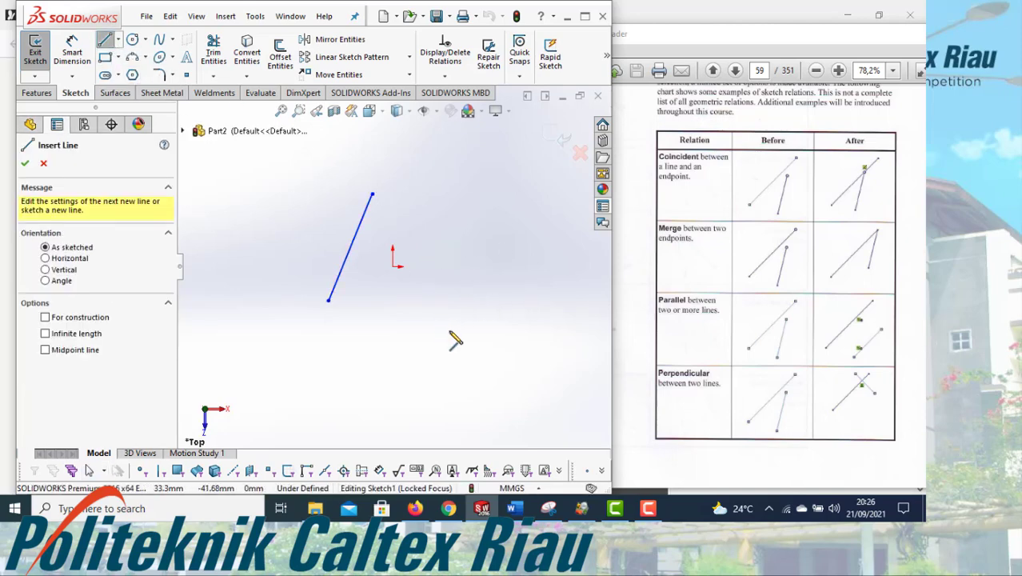
pyautogui.moveTo(462, 327); pyautogui.dragTo(436, 237)
pyautogui.press('Escape')
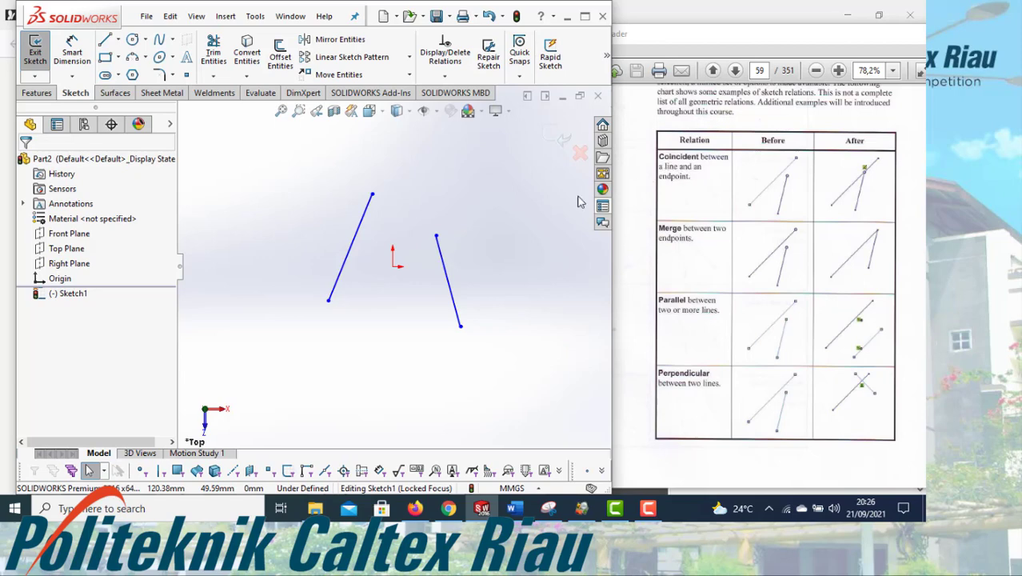
# - Add a Coincident relation between the left line and the right line's upper endpoint, and undo it
pyautogui.click(354, 239)
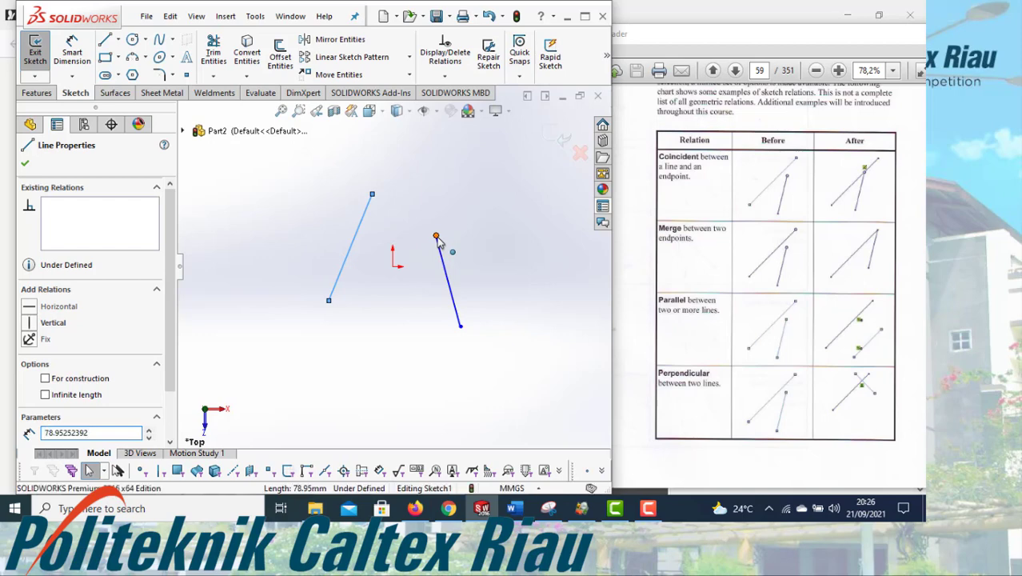
pyautogui.keyDown('ctrl'); pyautogui.click(436, 237); pyautogui.keyUp('ctrl')
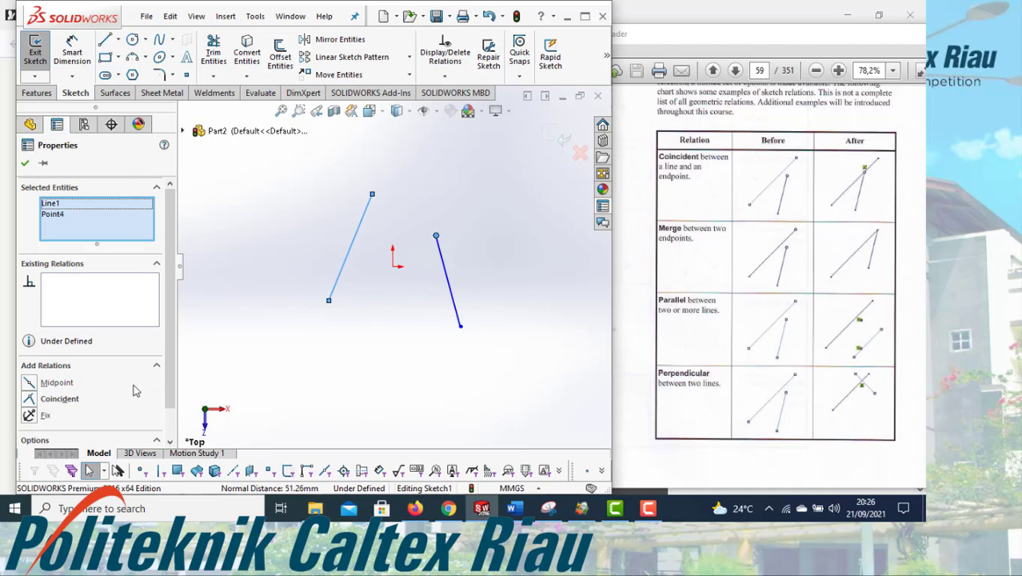
pyautogui.click(30, 400)
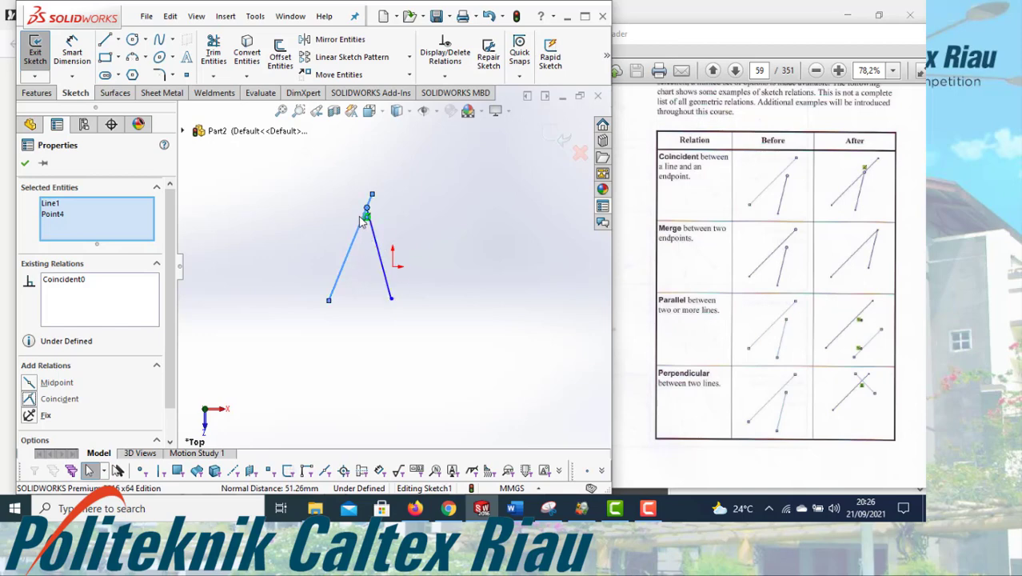
pyautogui.press('Escape')
pyautogui.hotkey('ctrl', 'z')
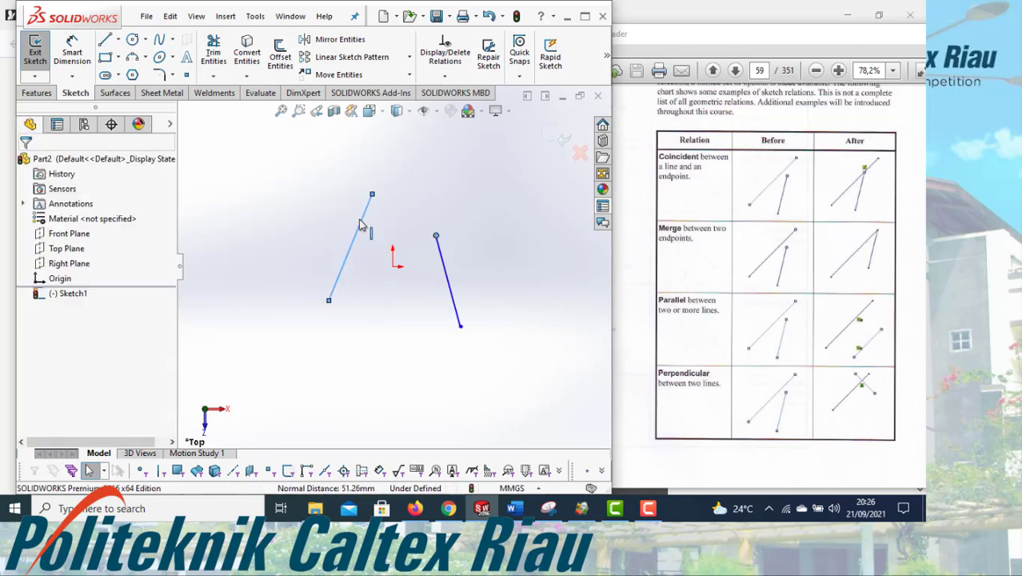
pyautogui.press('Escape')
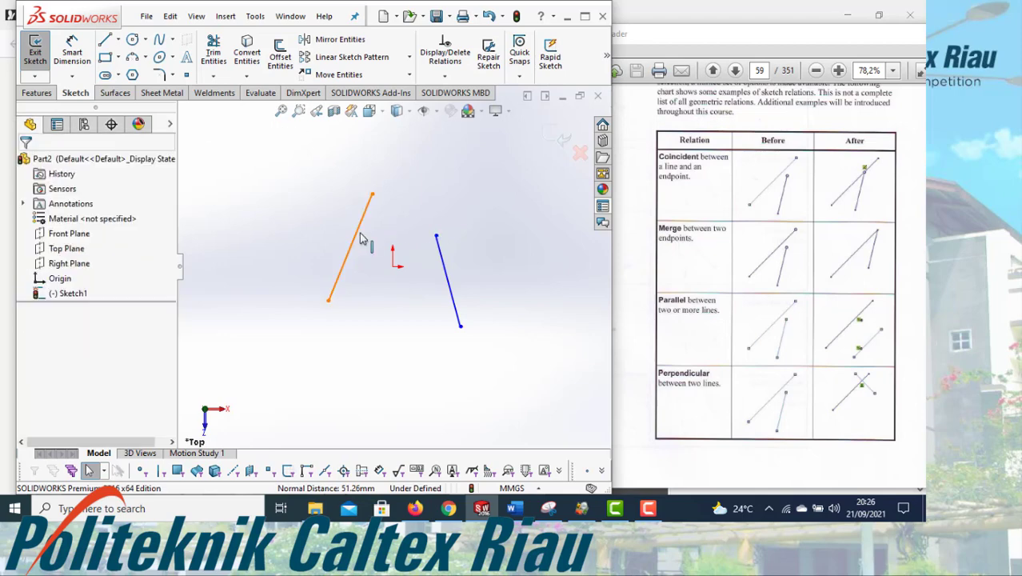
# - Repeat the Coincident relation placing the right line's upper endpoint on the left line, undo it and clear the selection
pyautogui.click(358, 234)
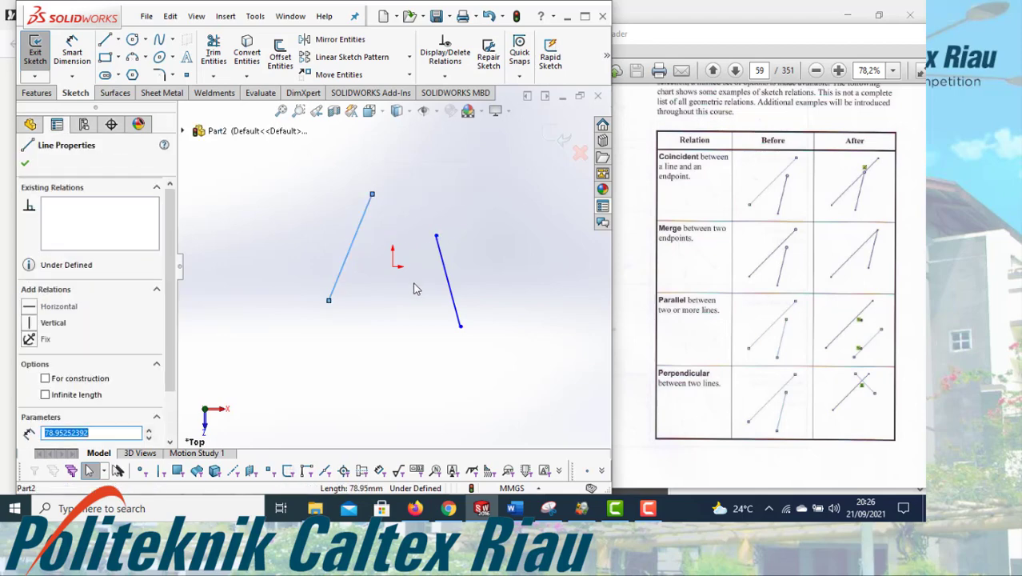
pyautogui.keyDown('ctrl'); pyautogui.click(436, 236); pyautogui.keyUp('ctrl')
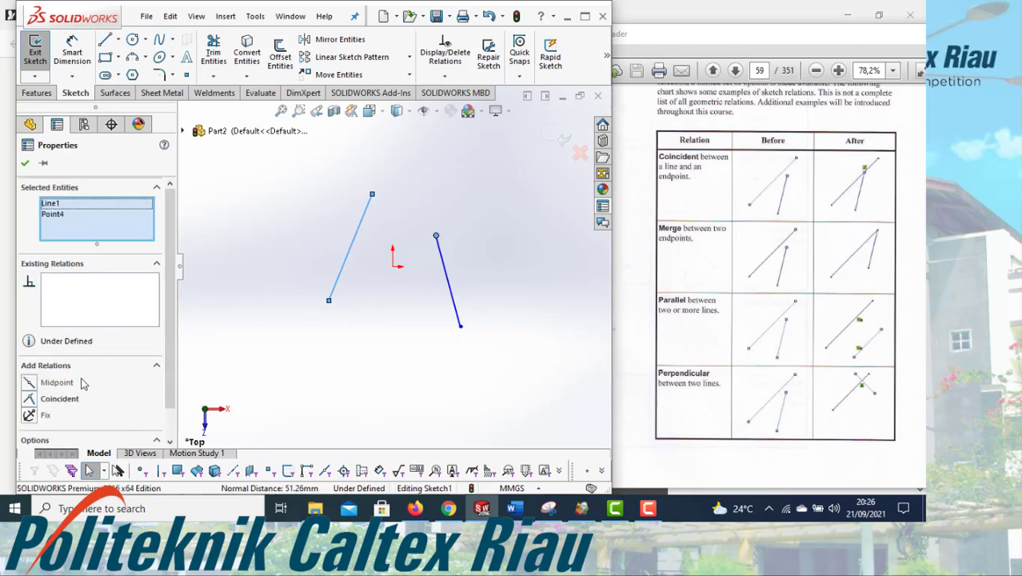
pyautogui.click(28, 400)
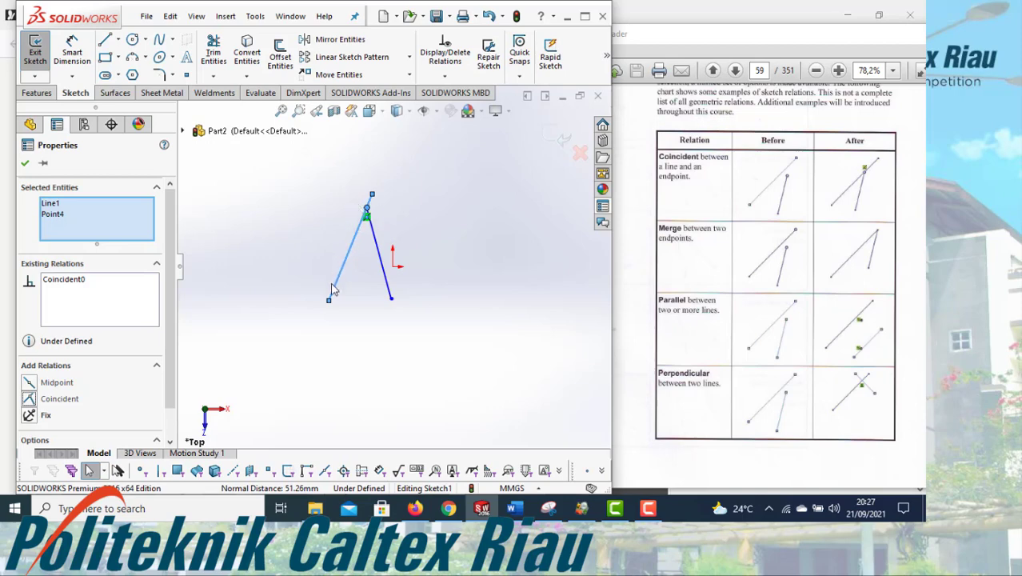
pyautogui.press('Escape')
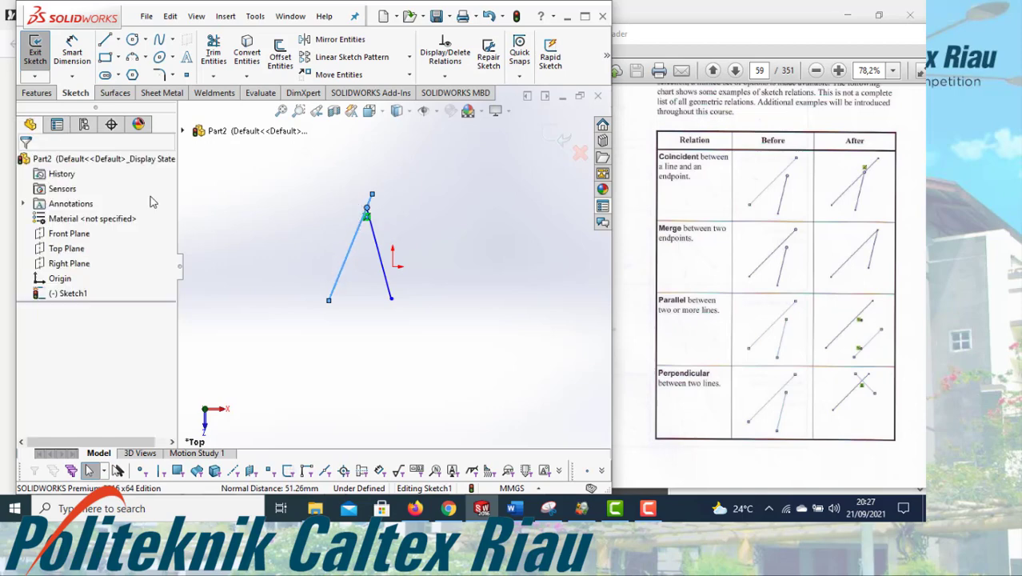
pyautogui.hotkey('ctrl', 'z')
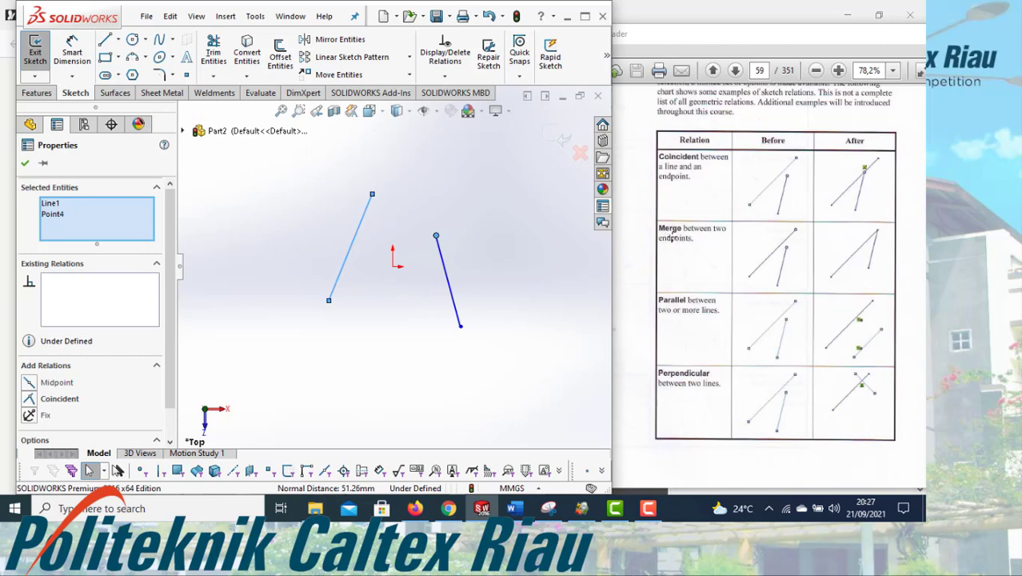
pyautogui.click(355, 268)
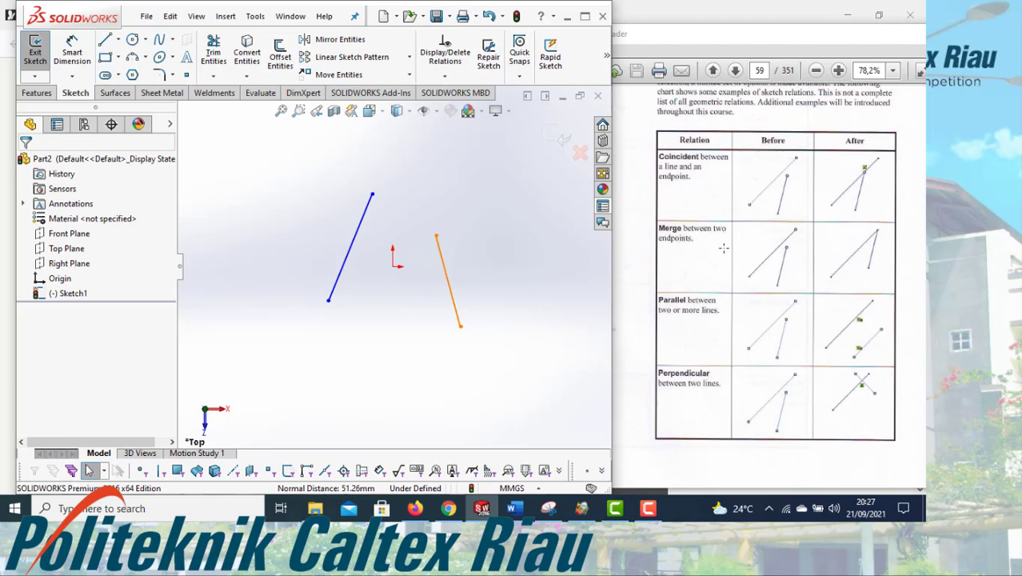
# - Merge the upper endpoints of the two lines, and undo the merge
pyautogui.click(373, 198)
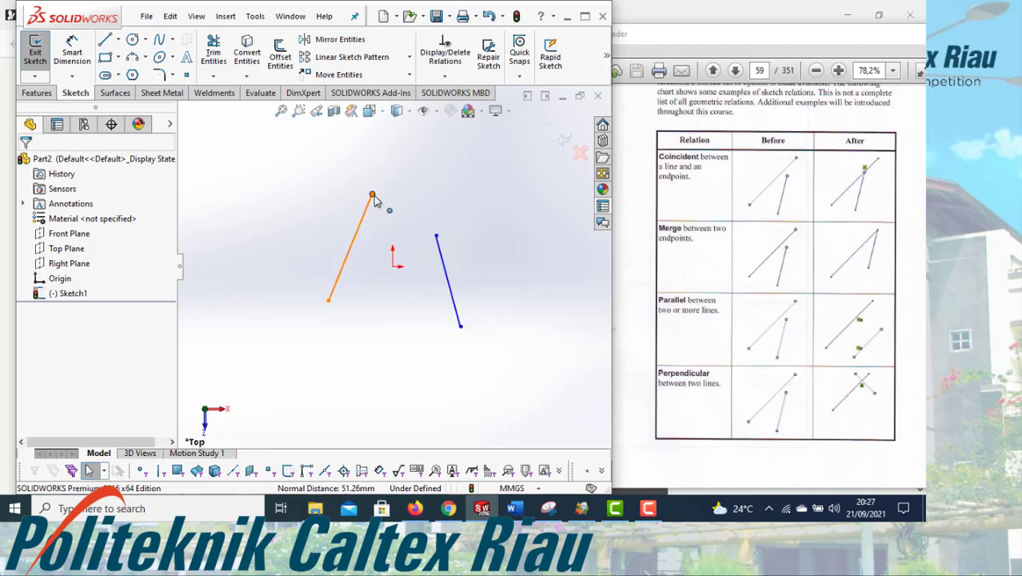
pyautogui.click(372, 195)
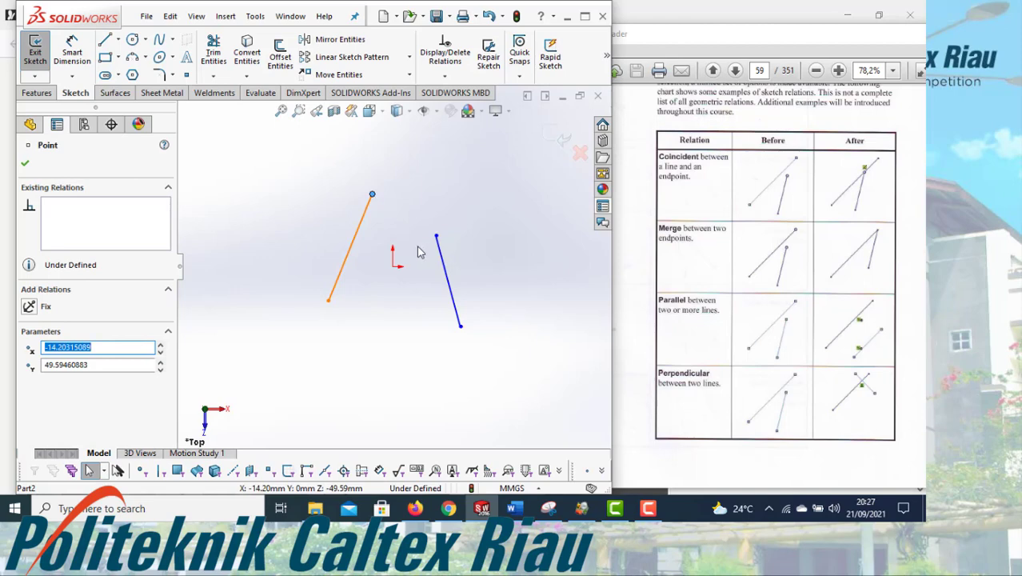
pyautogui.keyDown('ctrl'); pyautogui.click(436, 238); pyautogui.keyUp('ctrl')
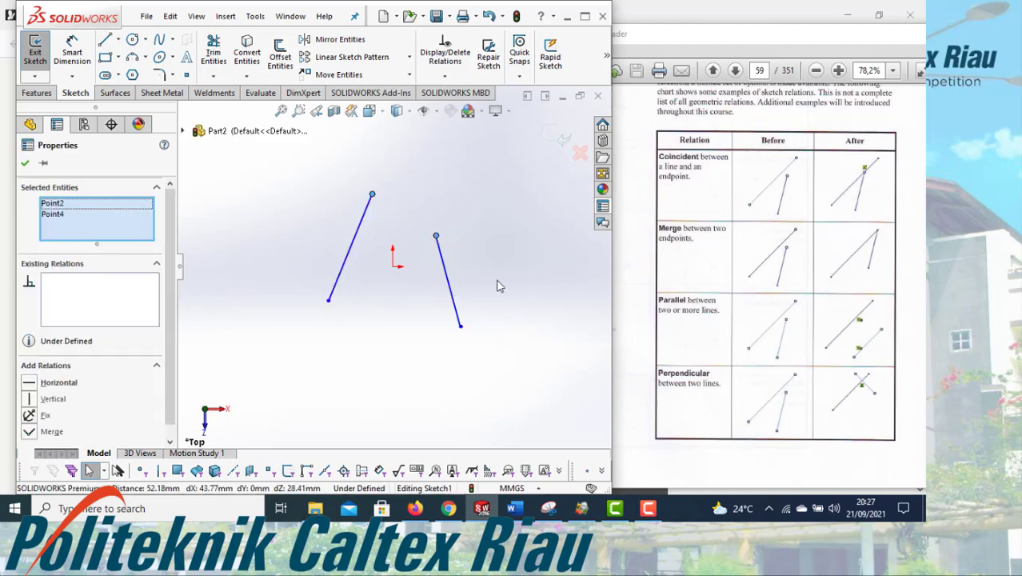
pyautogui.click(29, 432)
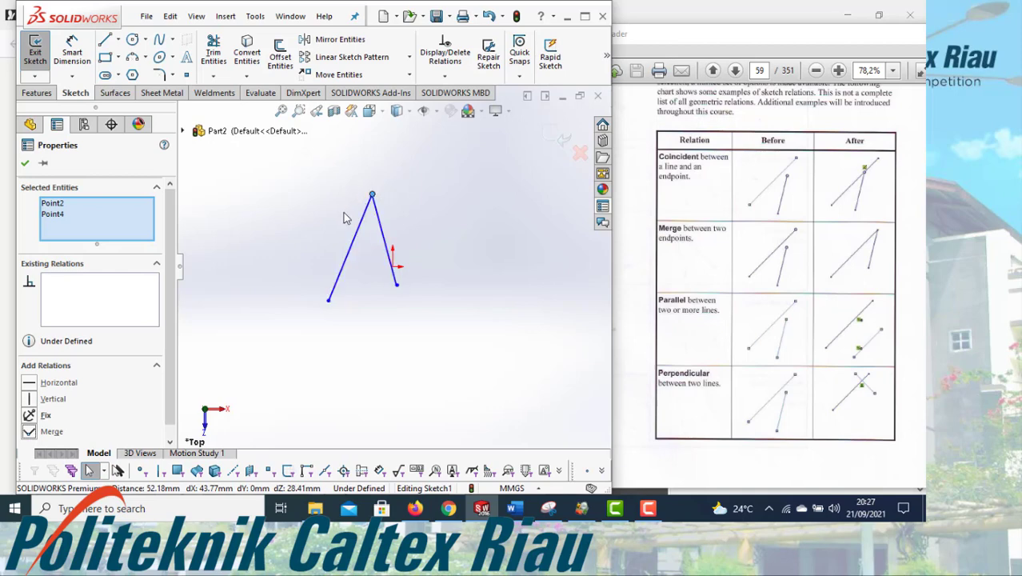
pyautogui.click(25, 163)
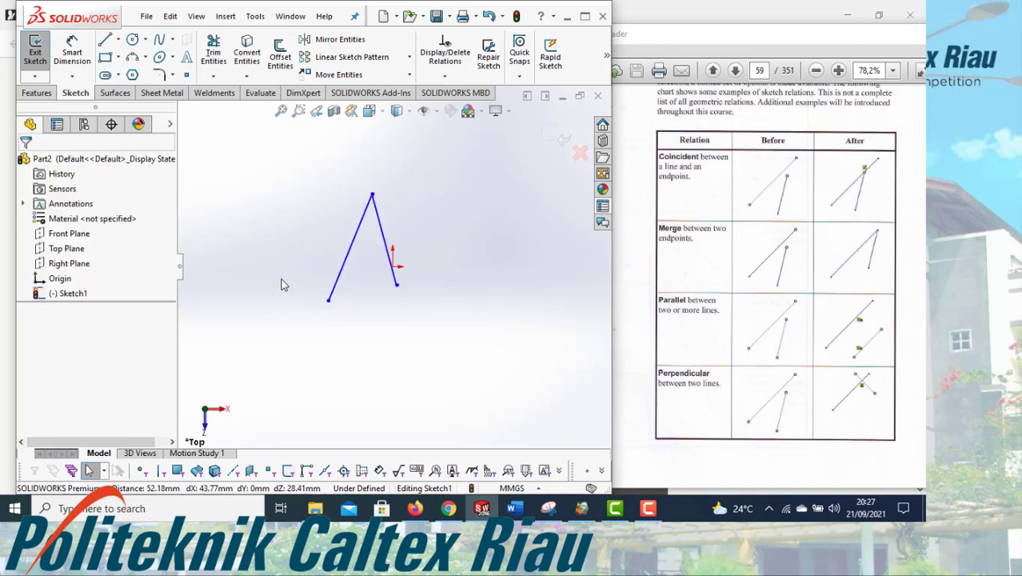
pyautogui.hotkey('ctrl', 'z')
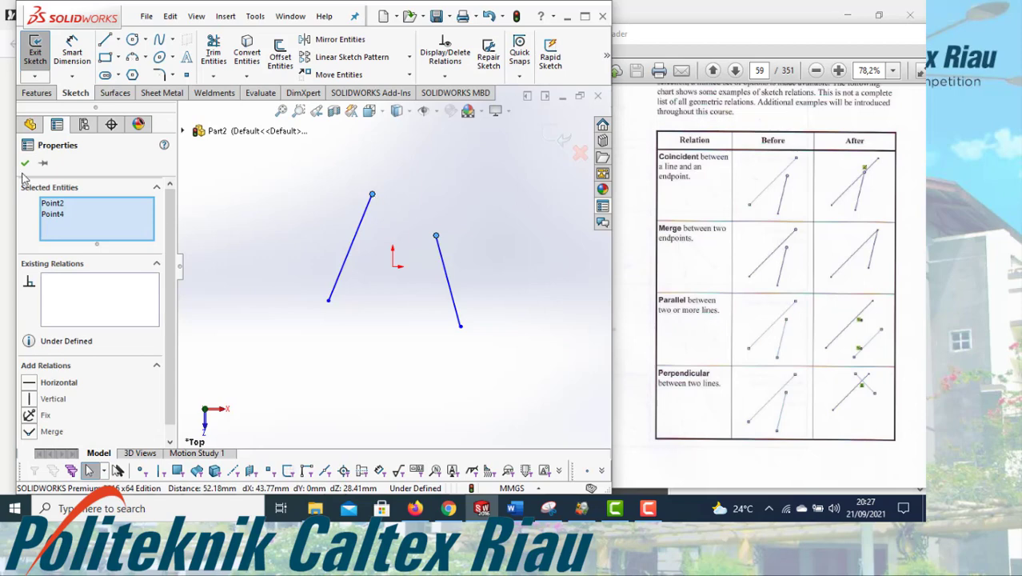
pyautogui.click(24, 162)
# - Repeat the Merge relation between the two lines' upper endpoints, undo it and clear the selection
pyautogui.click(372, 193)
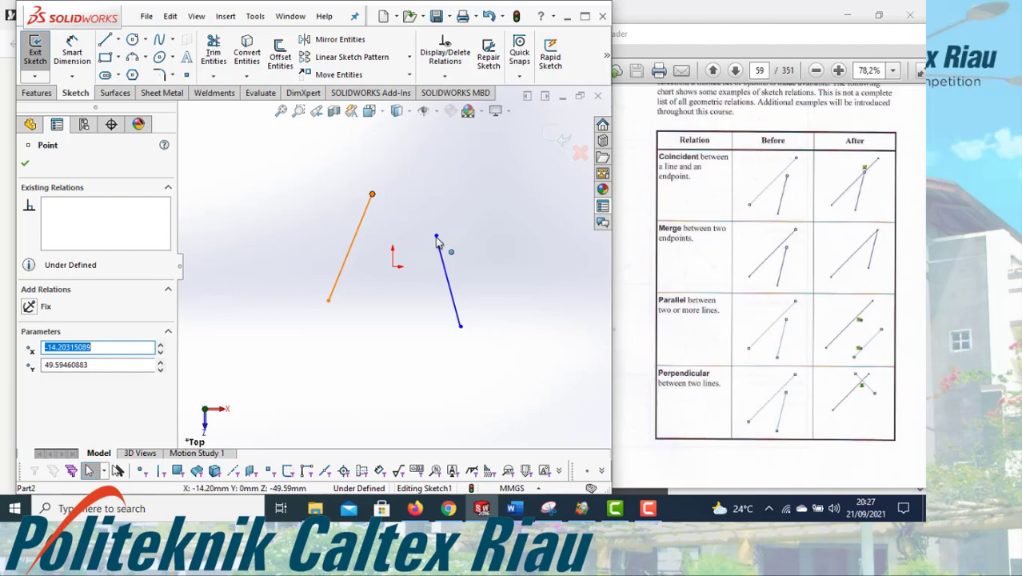
pyautogui.keyDown('ctrl'); pyautogui.click(437, 238); pyautogui.keyUp('ctrl')
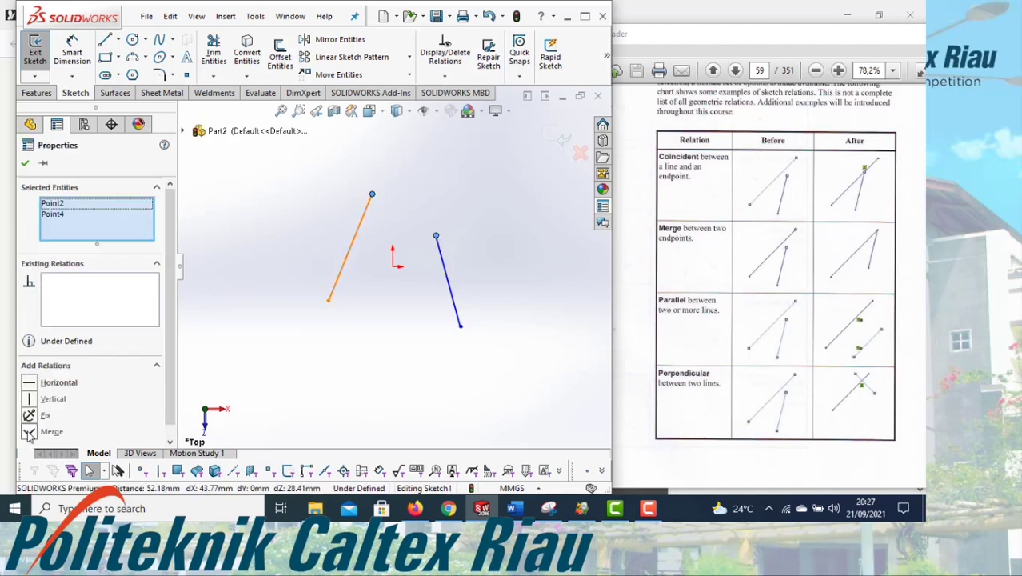
pyautogui.click(29, 433)
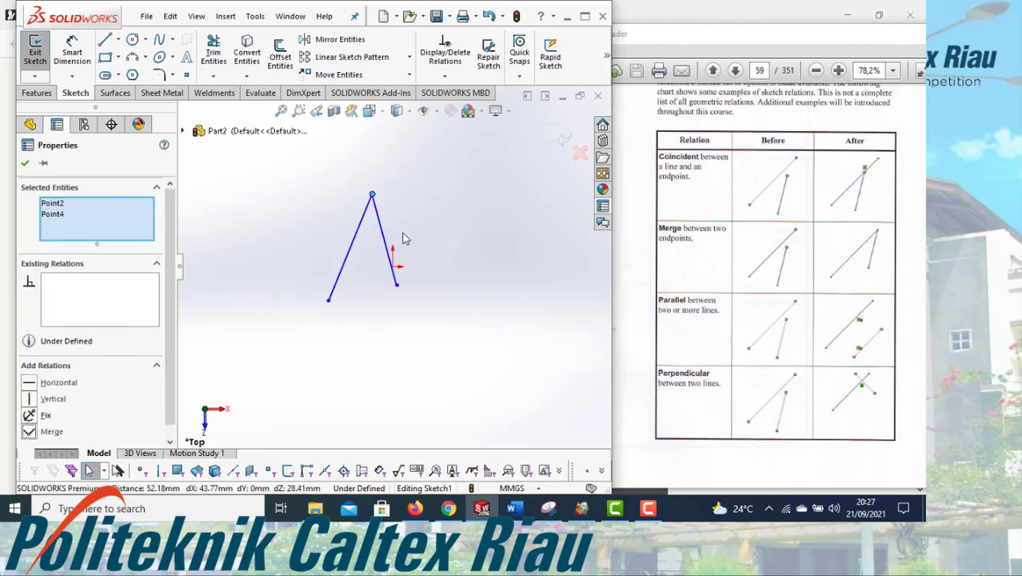
pyautogui.click(25, 163)
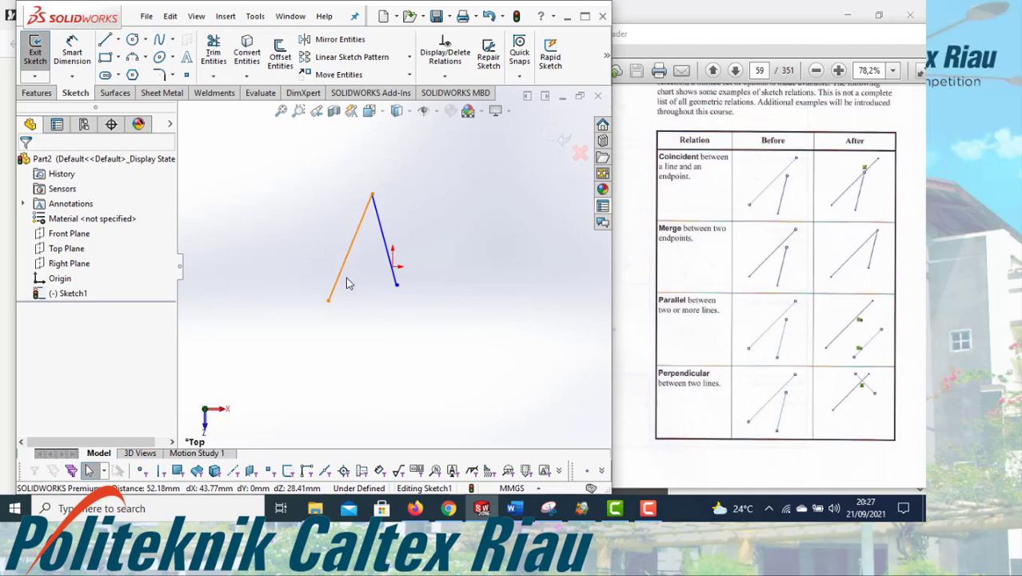
pyautogui.hotkey('ctrl', 'z')
pyautogui.click(282, 286)
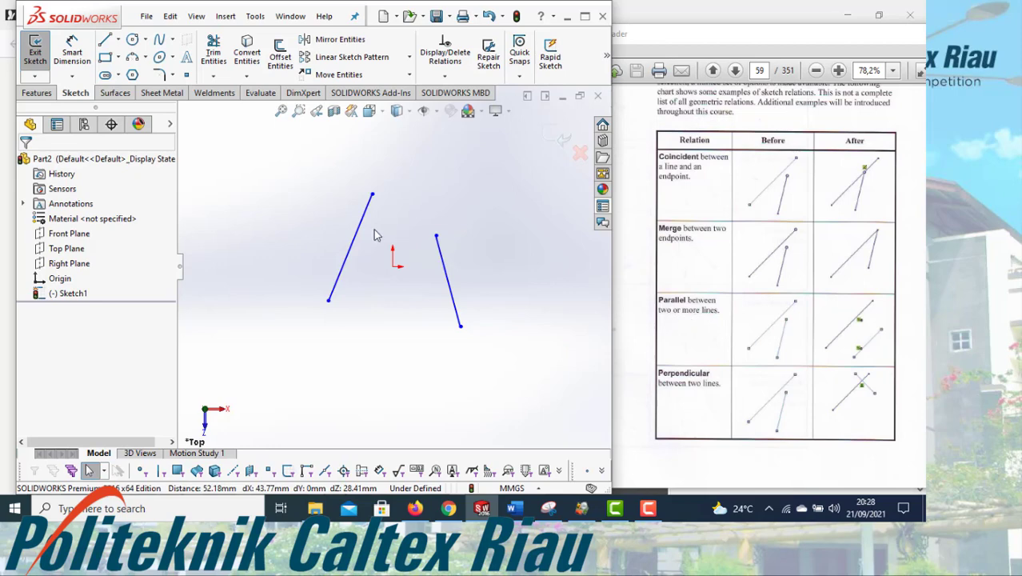
# - Add a Parallel relation between the left and right lines, undo it and clear the selection
pyautogui.click(358, 250)
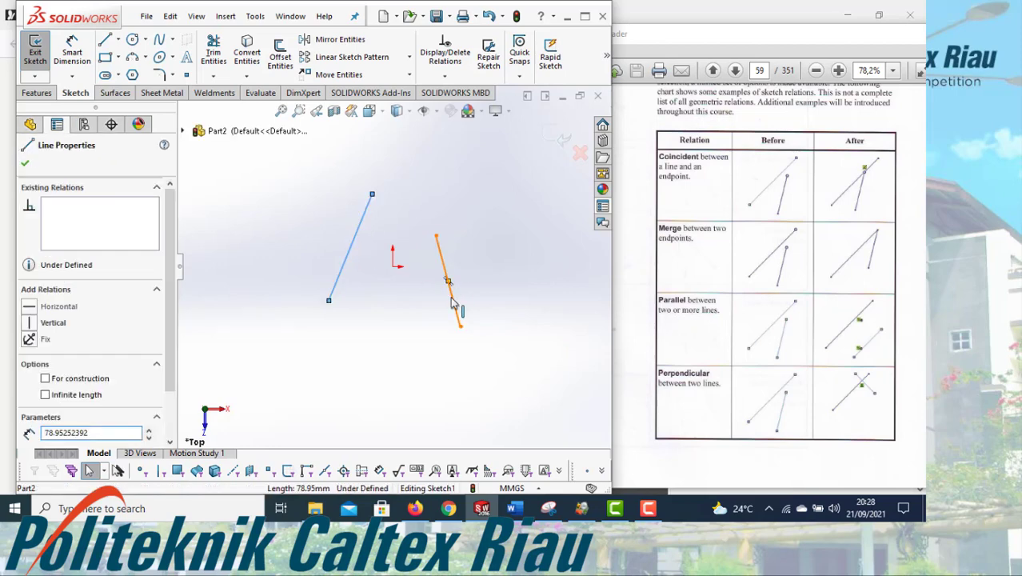
pyautogui.keyDown('ctrl'); pyautogui.click(453, 305); pyautogui.keyUp('ctrl')
pyautogui.scroll(-2, 169, 345)
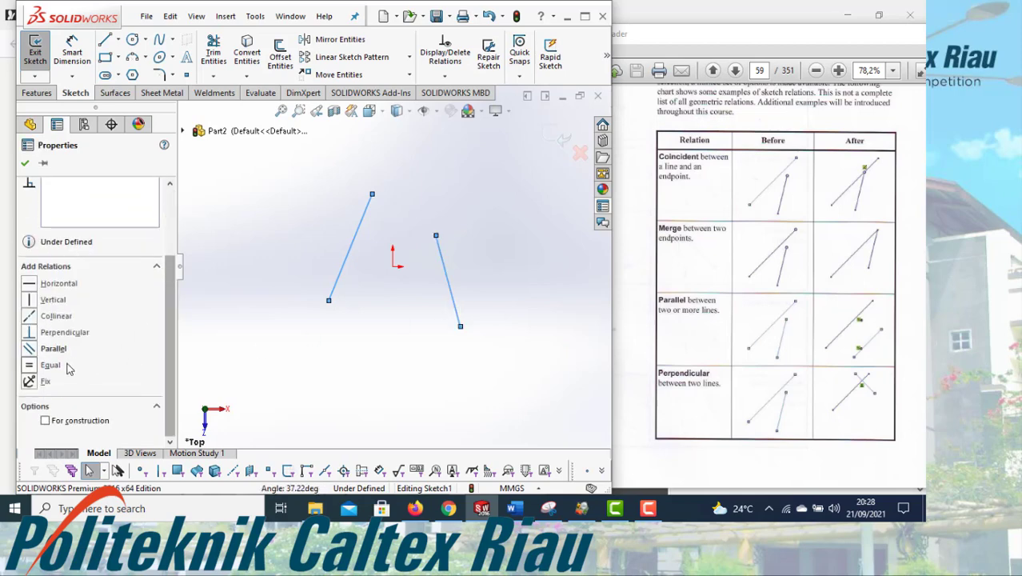
pyautogui.click(29, 349)
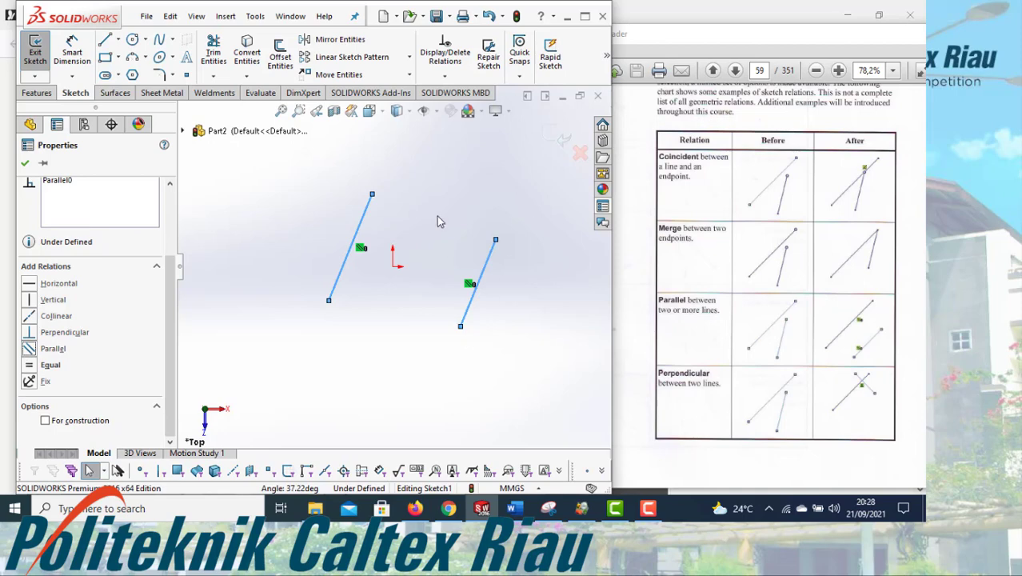
pyautogui.click(418, 338)
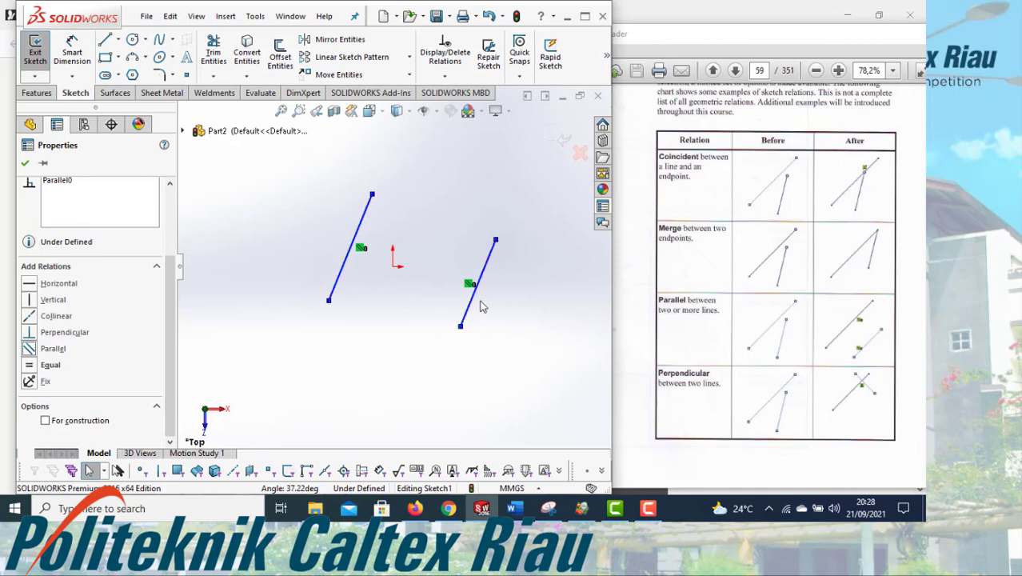
pyautogui.click(24, 162)
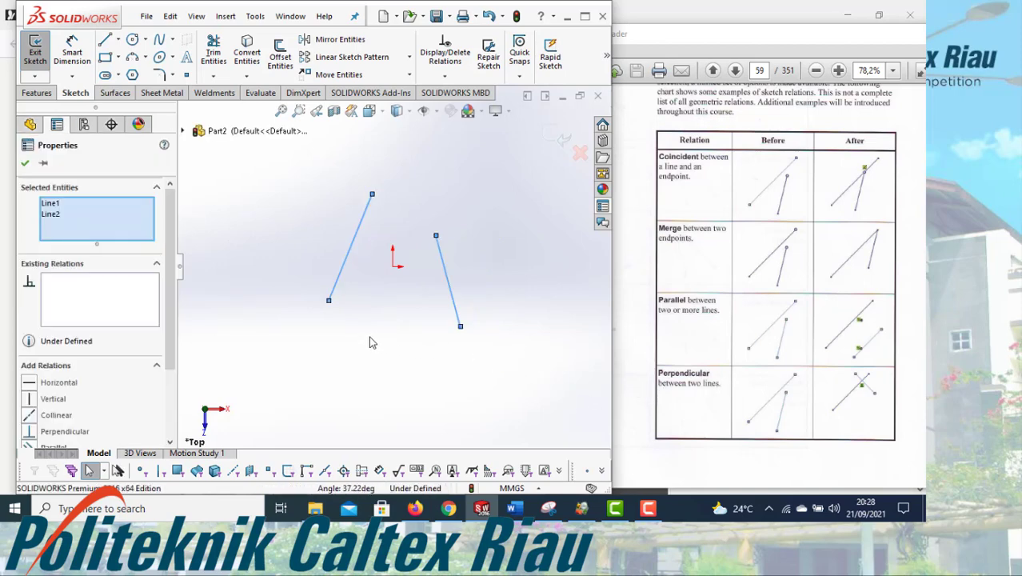
pyautogui.click(284, 240)
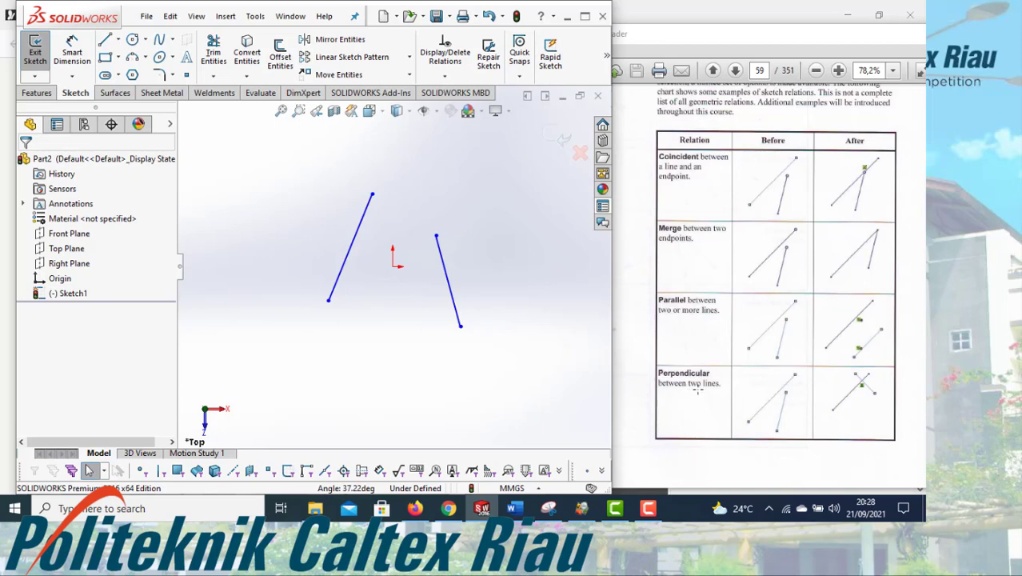
# - Add a Perpendicular relation between the left and right lines
pyautogui.click(349, 254)
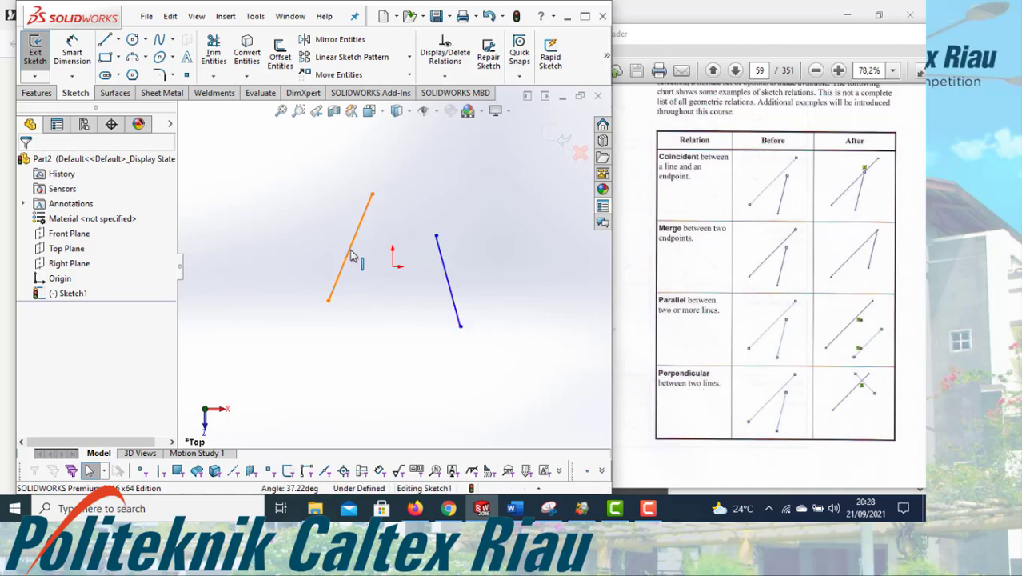
pyautogui.keyDown('ctrl'); pyautogui.click(449, 294); pyautogui.keyUp('ctrl')
pyautogui.scroll(-3, 159, 339)
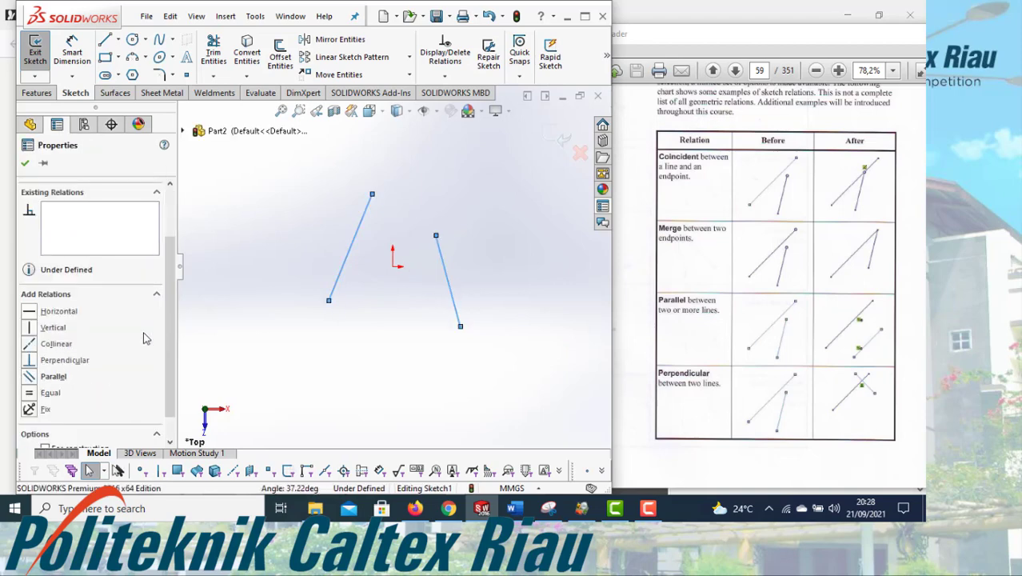
pyautogui.click(31, 362)
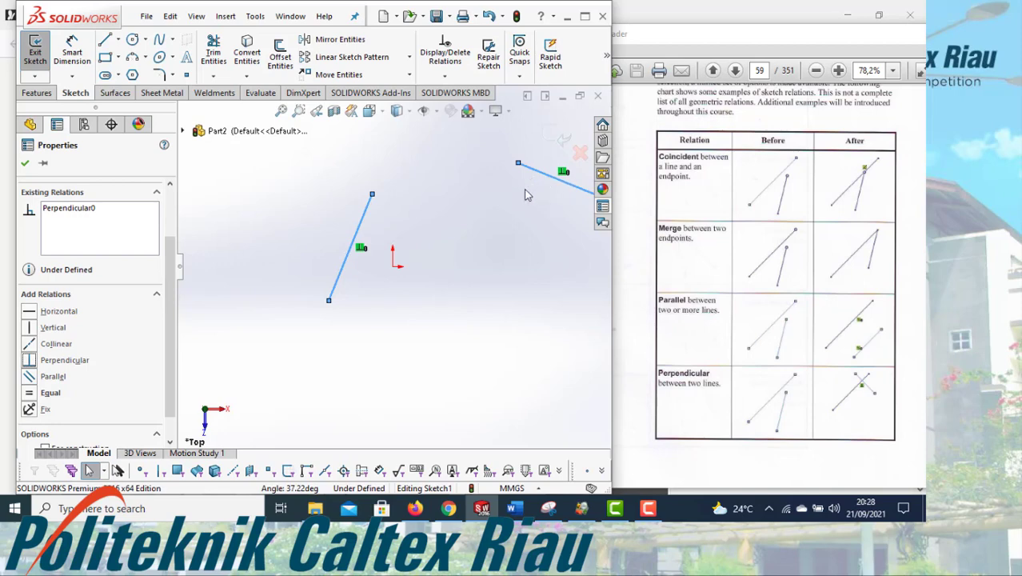
pyautogui.click(25, 163)
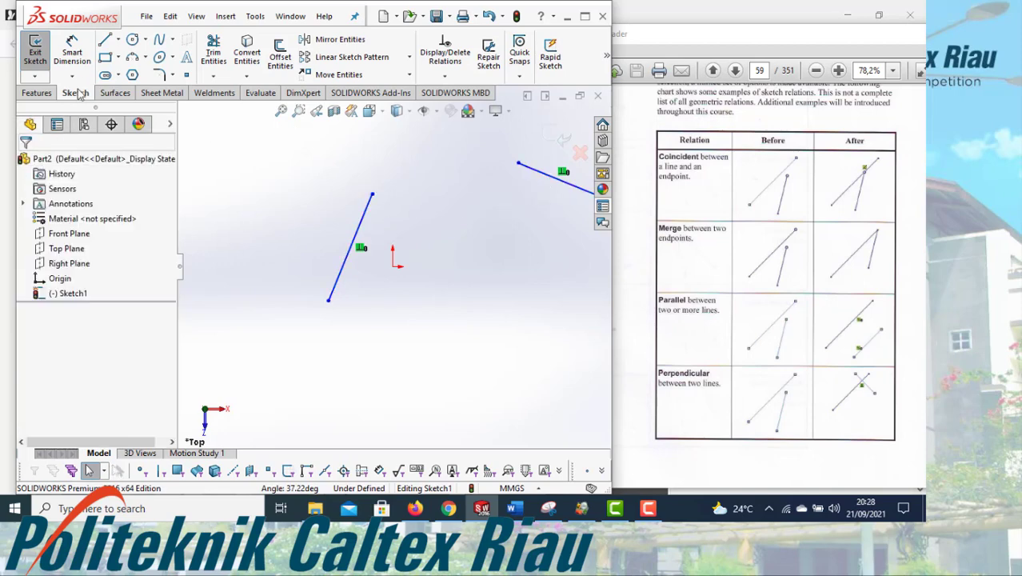
# - Check the angle between the two lines with a Smart Dimension preview, without placing the dimension
pyautogui.click(72, 76)
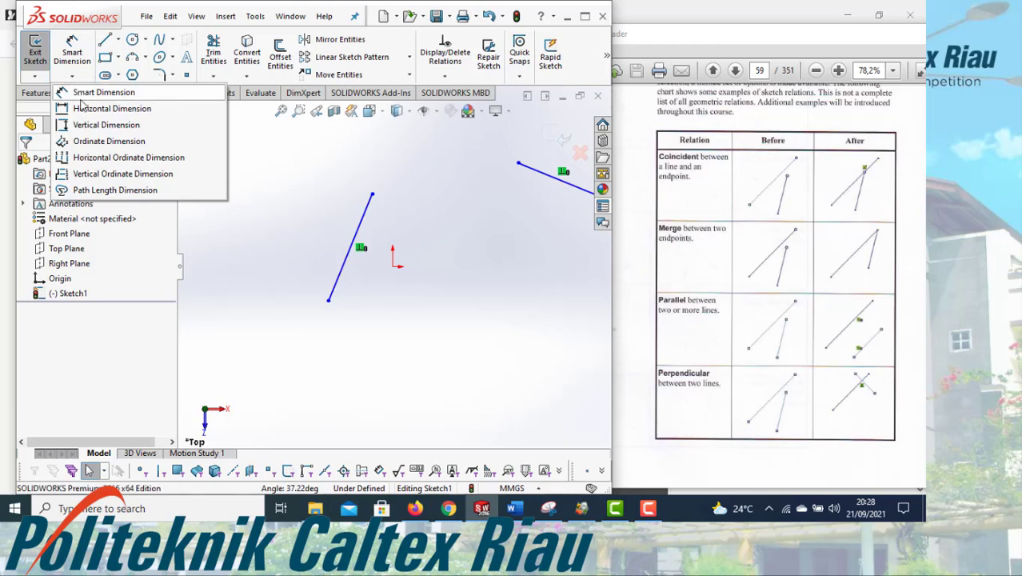
pyautogui.click(84, 93)
pyautogui.click(357, 233)
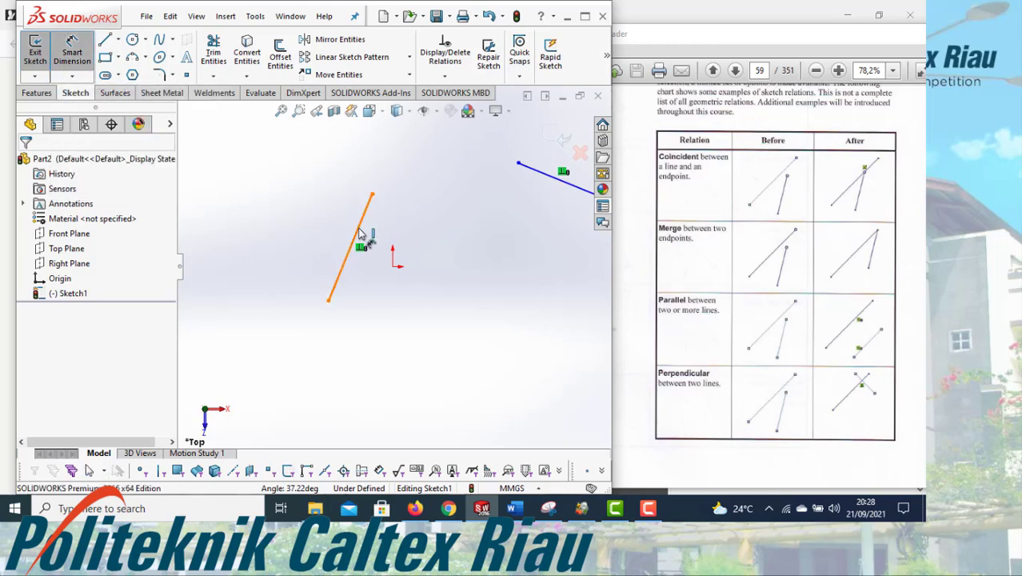
pyautogui.click(541, 177)
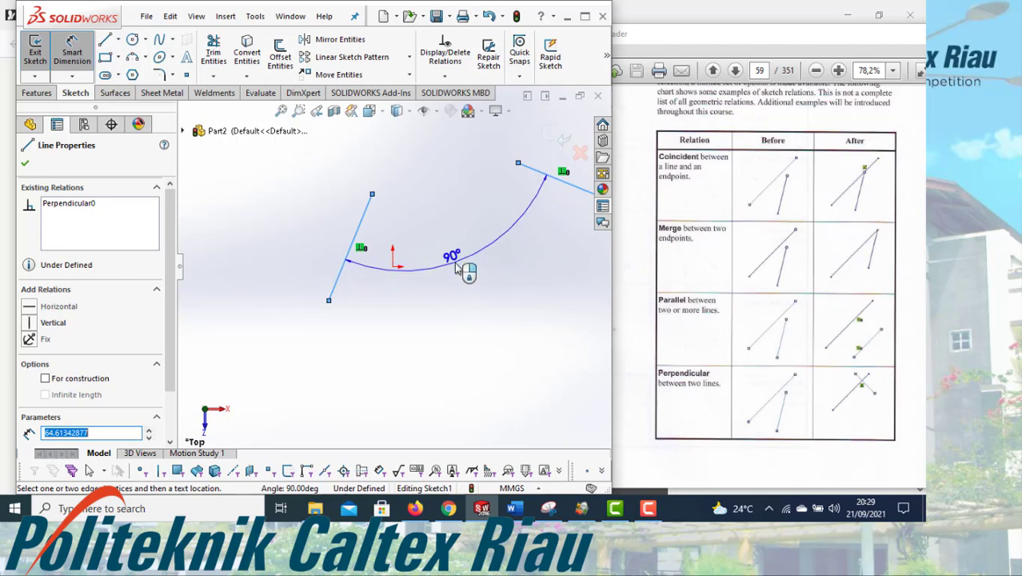
pyautogui.press('Escape')
pyautogui.press('Escape')
# - Show the Collinear, Horizontal and Vertical relations on the chart's next page, and undo the Perpendicular relation, clearing the selection
pyautogui.scroll(-5, 730, 291)
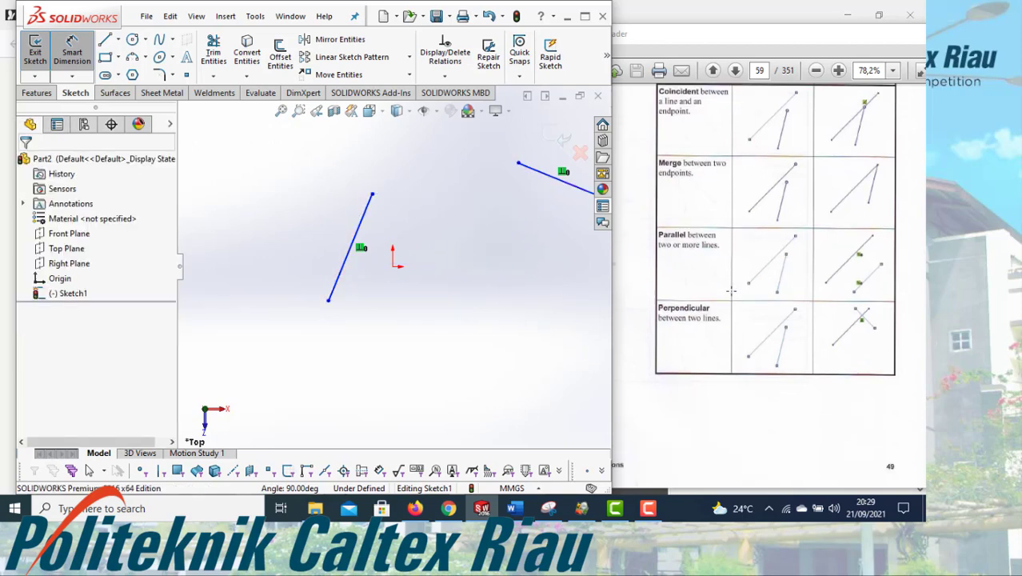
pyautogui.scroll(-5, 731, 291)
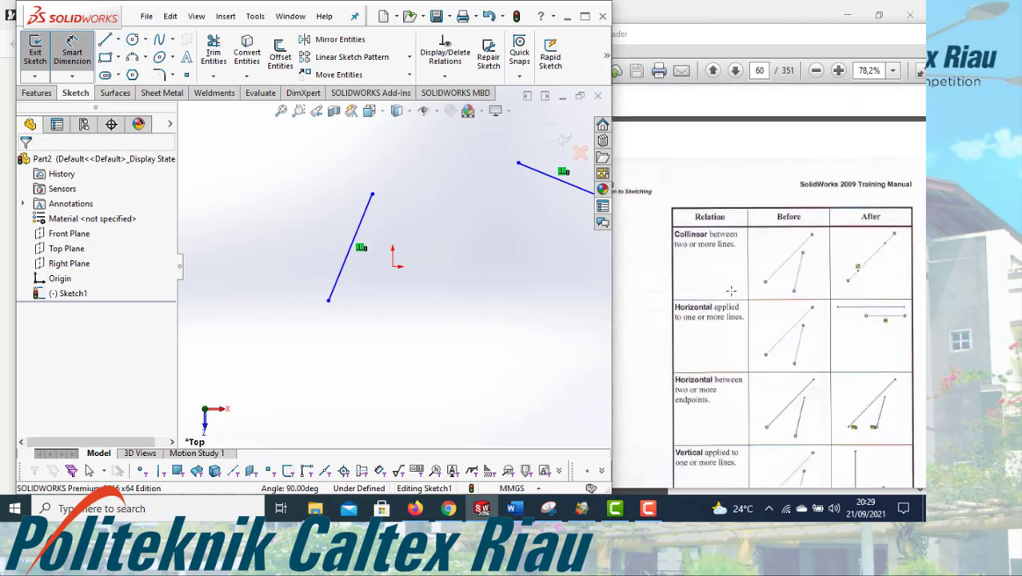
pyautogui.scroll(-1, 731, 291)
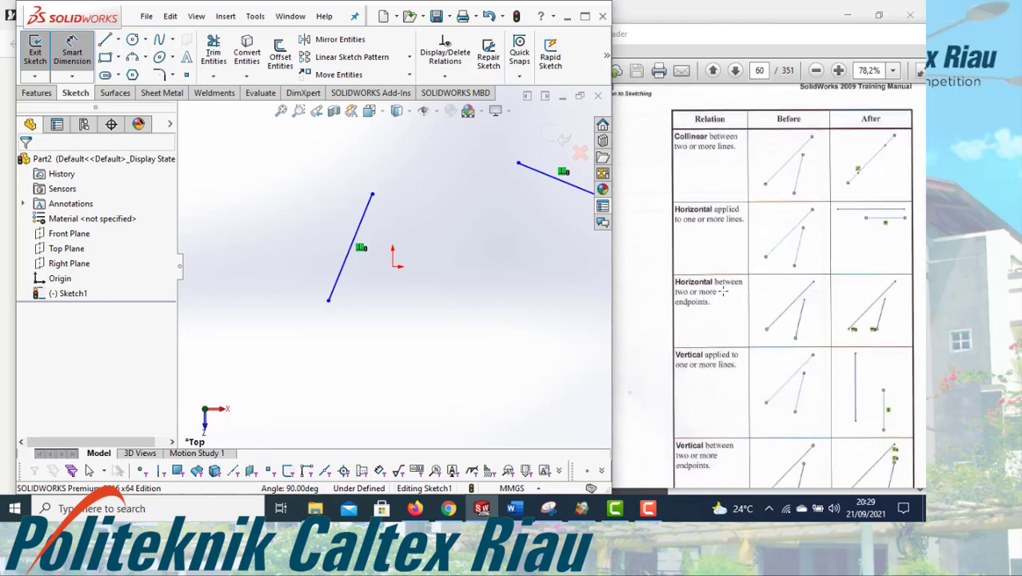
pyautogui.scroll(-1, 730, 192)
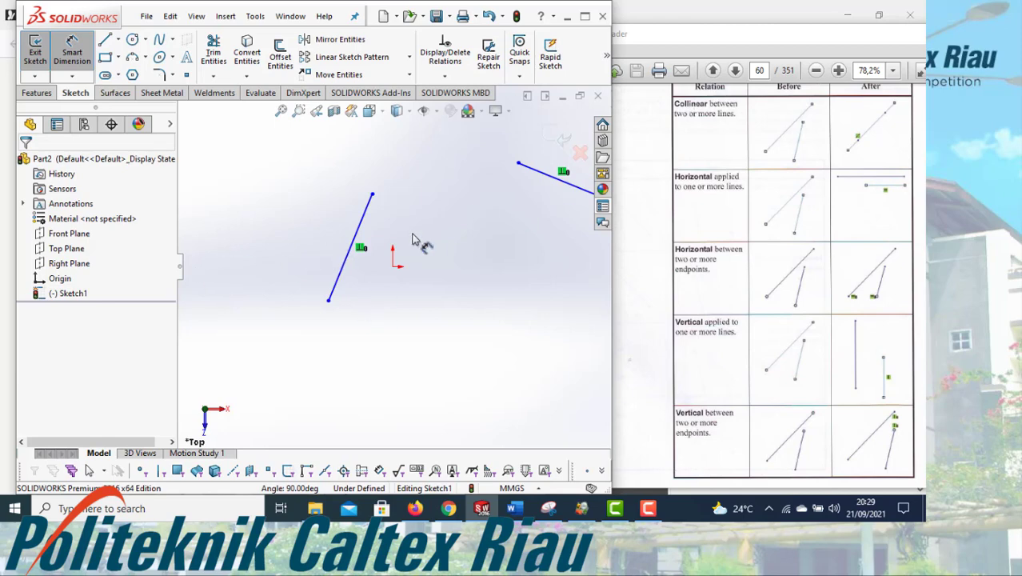
pyautogui.hotkey('ctrl', 'z')
pyautogui.press('Escape')
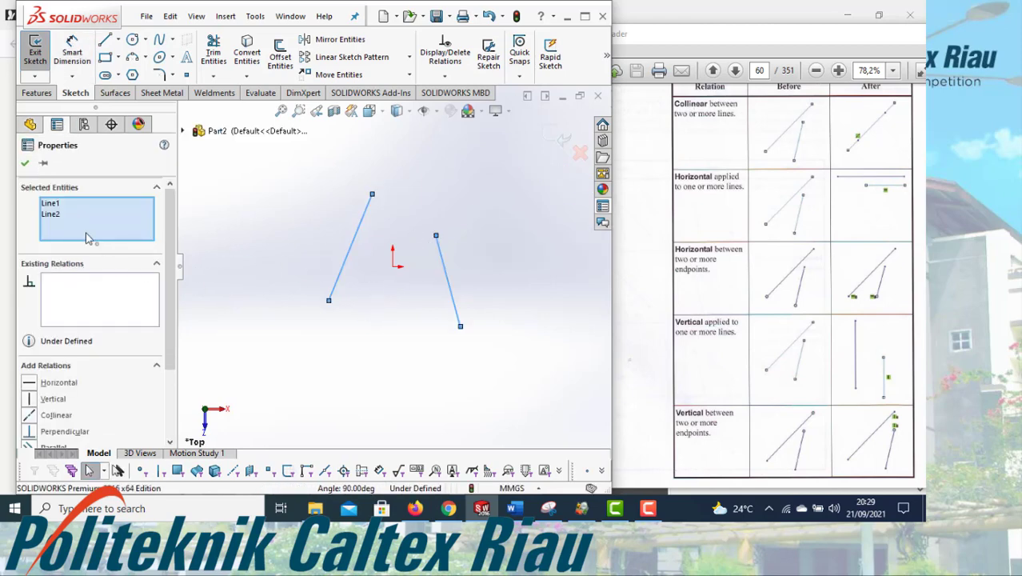
pyautogui.press('Escape')
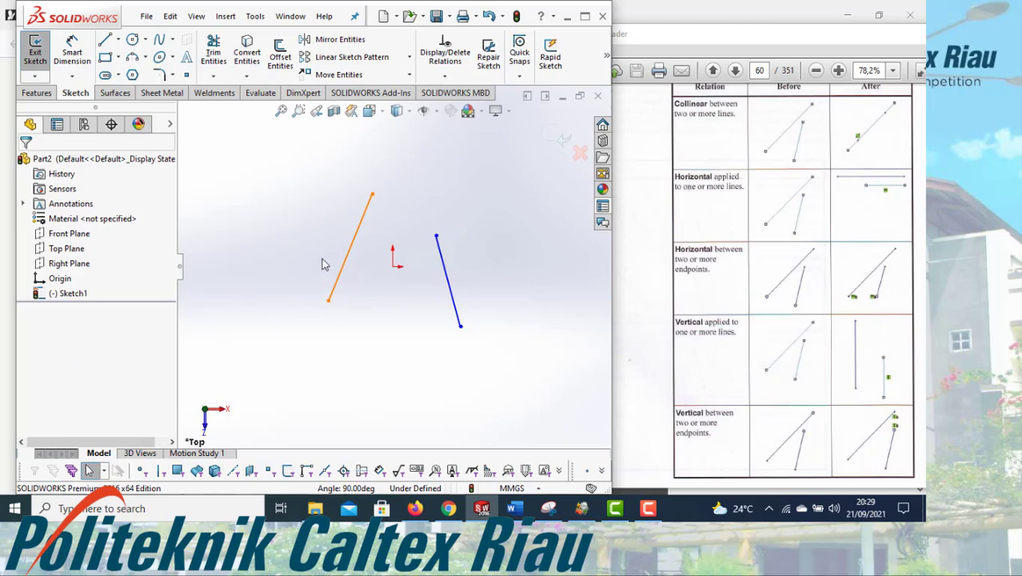
# - Add a Collinear relation between the left and right lines, undo it and clear the selection
pyautogui.click(356, 250)
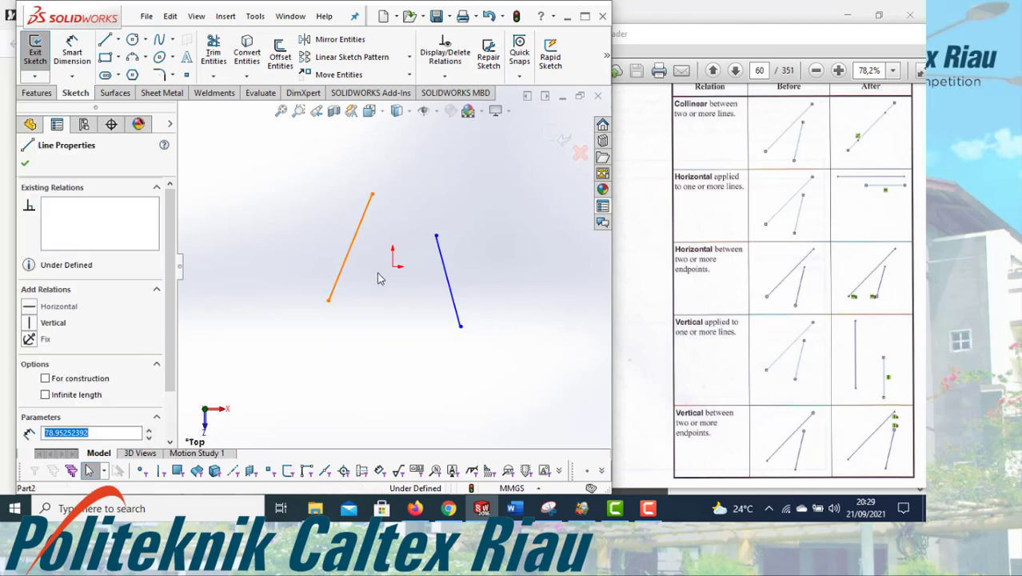
pyautogui.keyDown('ctrl'); pyautogui.click(452, 298); pyautogui.keyUp('ctrl')
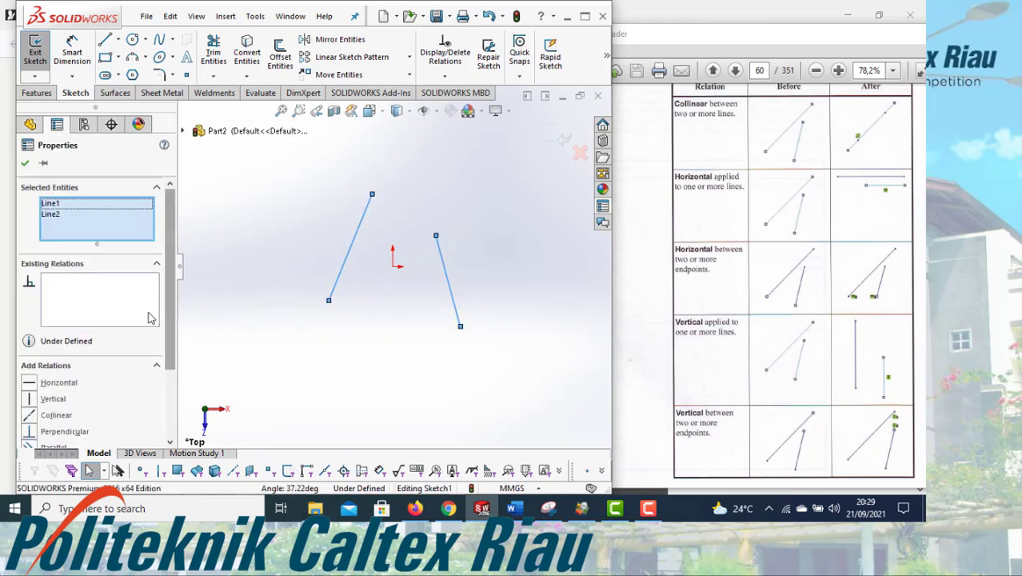
pyautogui.scroll(-3, 150, 375)
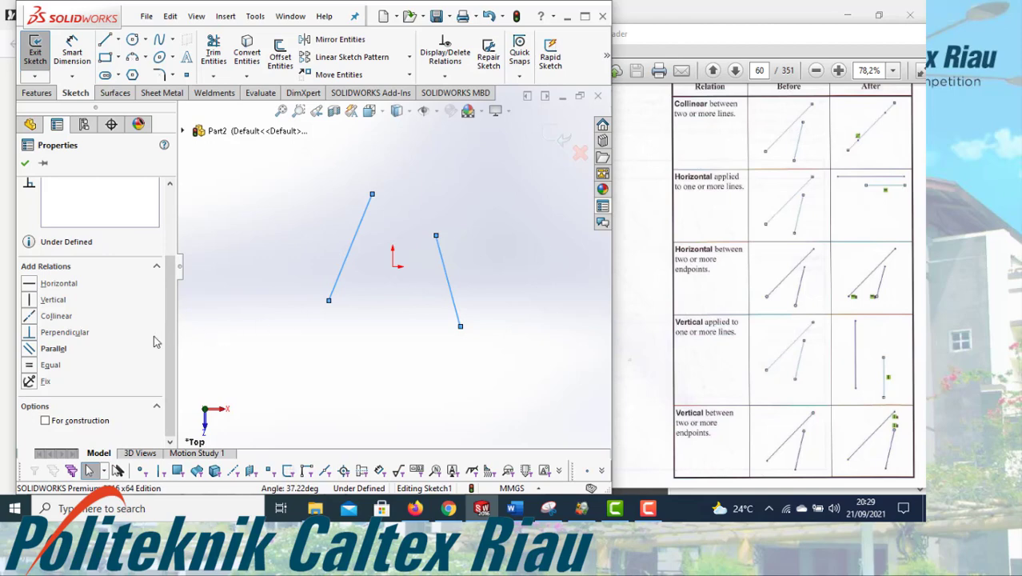
pyautogui.click(32, 316)
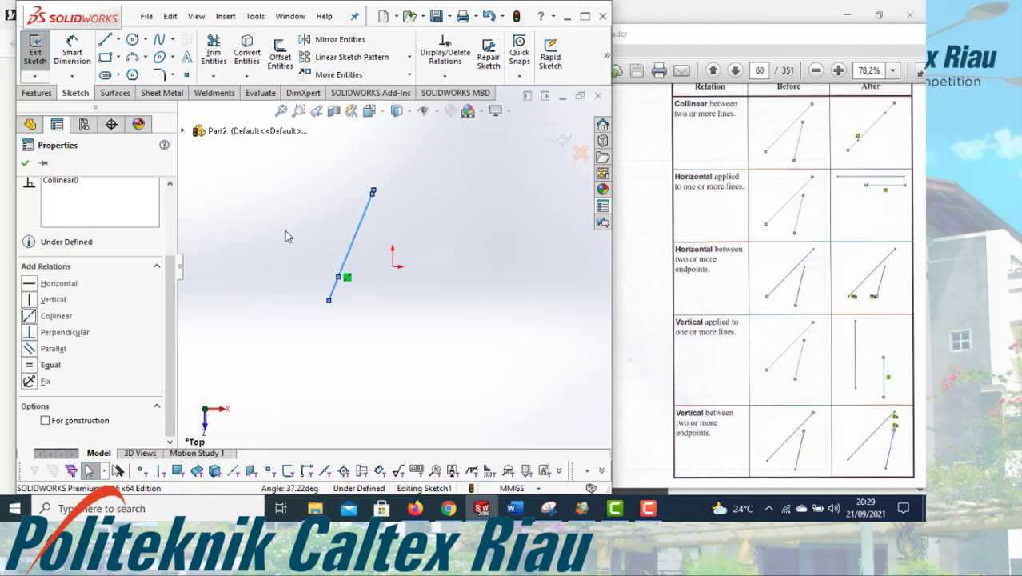
pyautogui.click(26, 163)
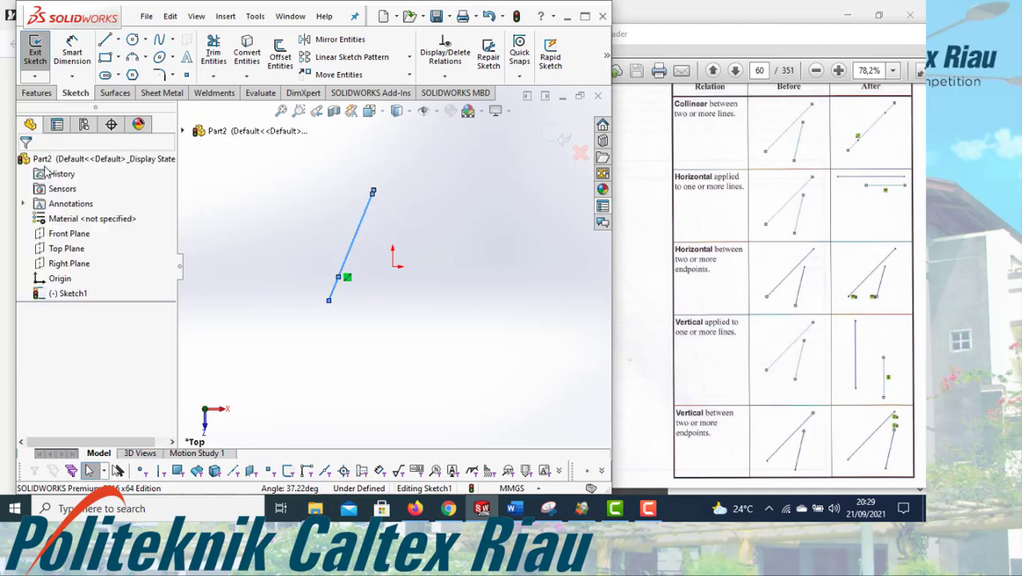
pyautogui.hotkey('ctrl', 'z')
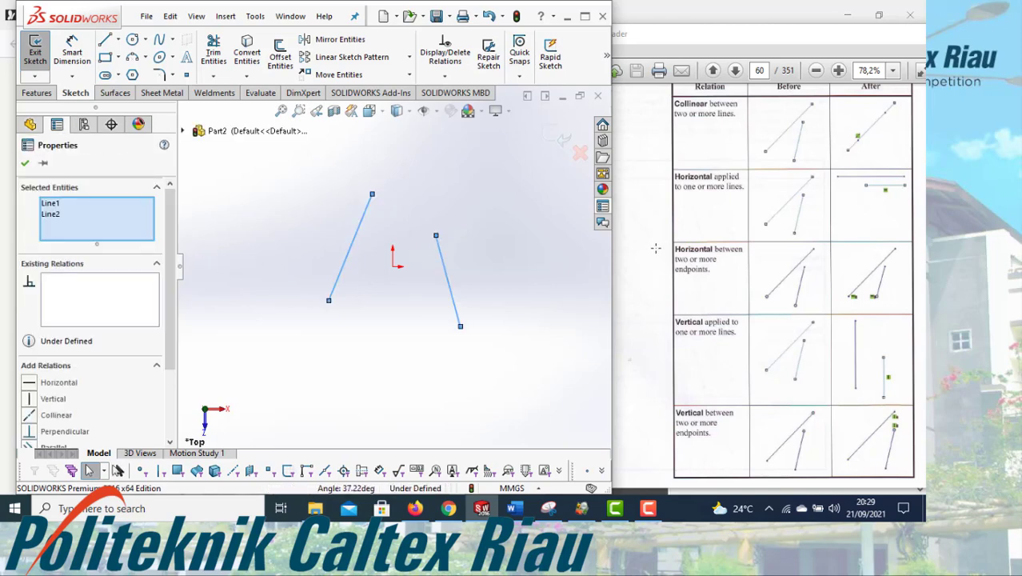
pyautogui.press('Escape')
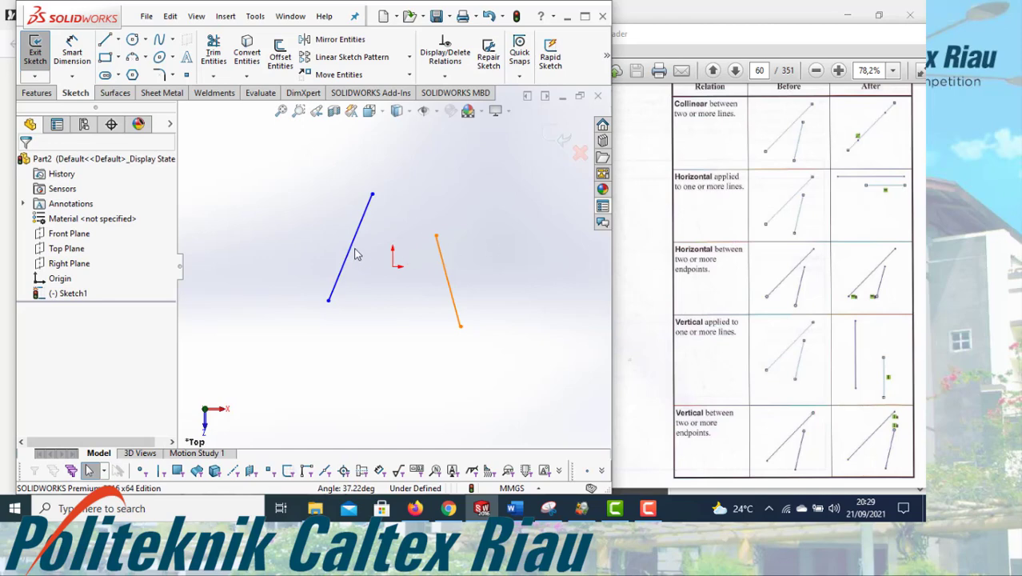
# - Apply a Horizontal relation to both lines, undo it and clear the selection
pyautogui.click(447, 280)
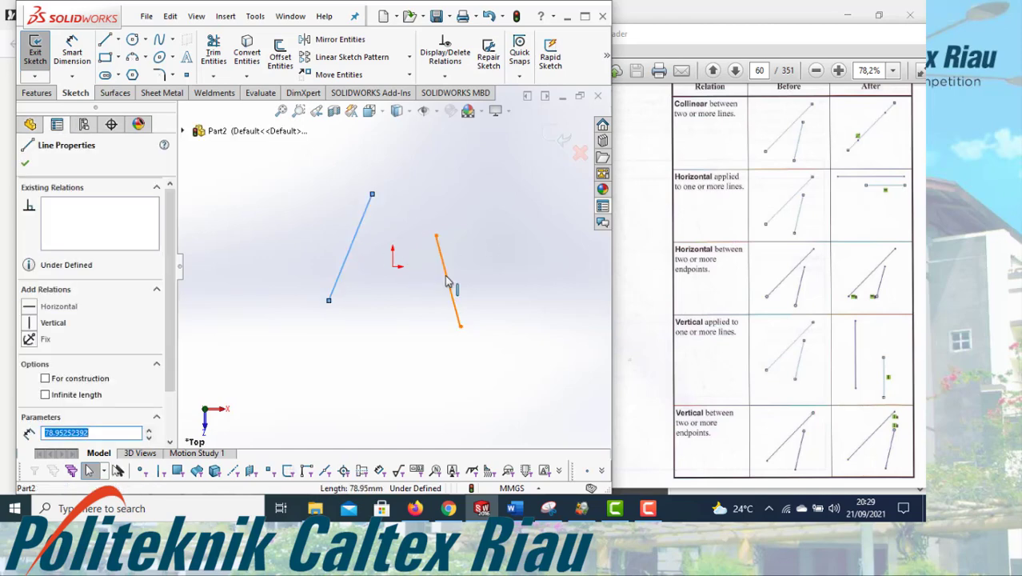
pyautogui.keyDown('ctrl'); pyautogui.click(447, 280); pyautogui.keyUp('ctrl')
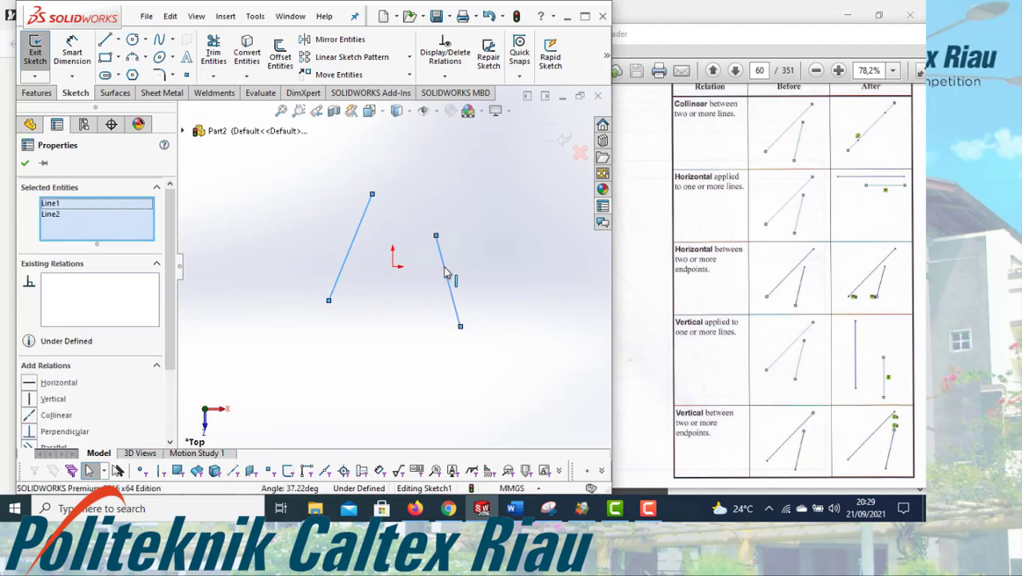
pyautogui.click(30, 385)
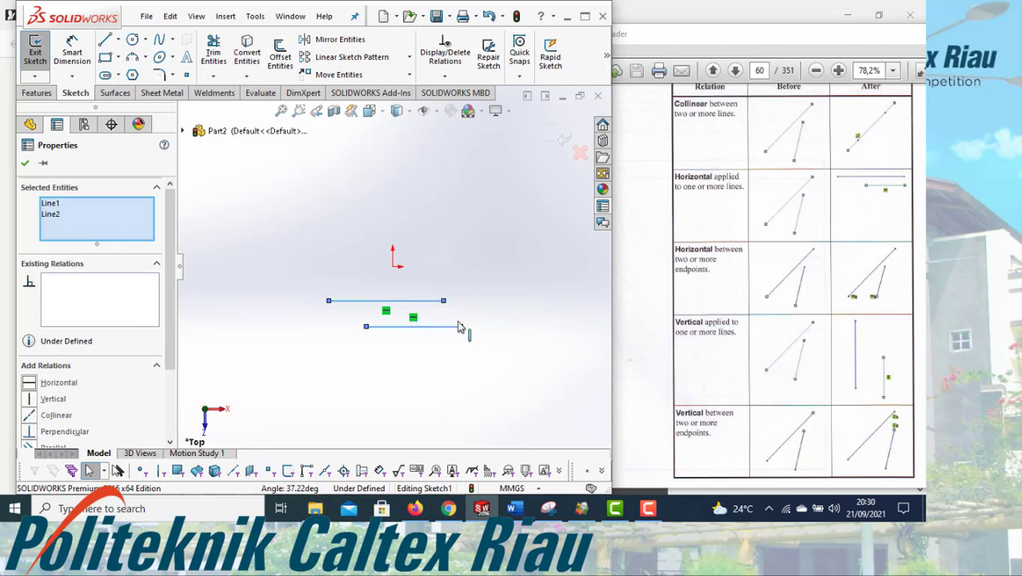
pyautogui.hotkey('ctrl', 'z')
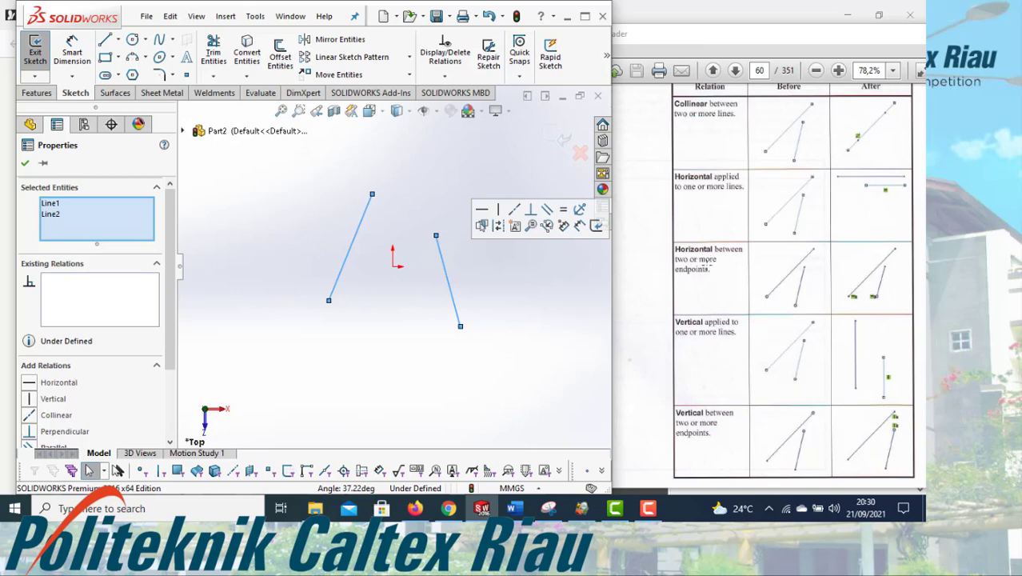
pyautogui.click(24, 162)
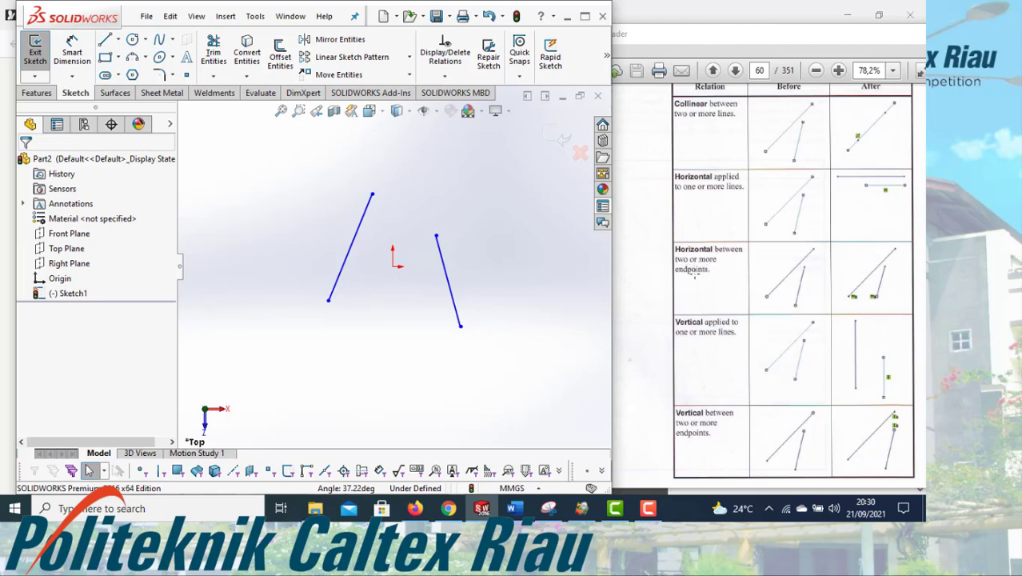
# - Add a Horizontal relation between the upper endpoints of the two lines, and undo it
pyautogui.click(371, 196)
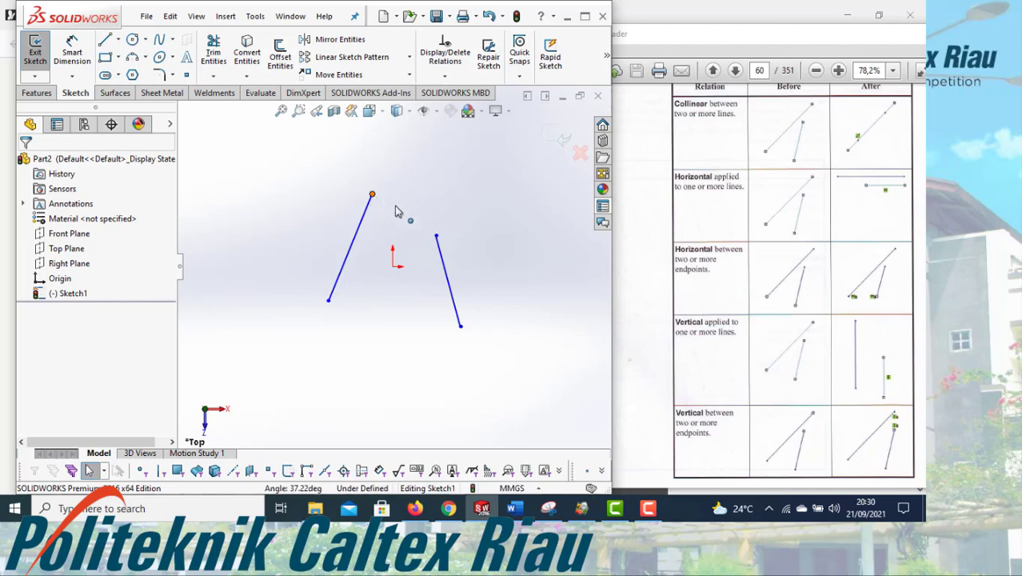
pyautogui.keyDown('ctrl'); pyautogui.click(436, 236); pyautogui.keyUp('ctrl')
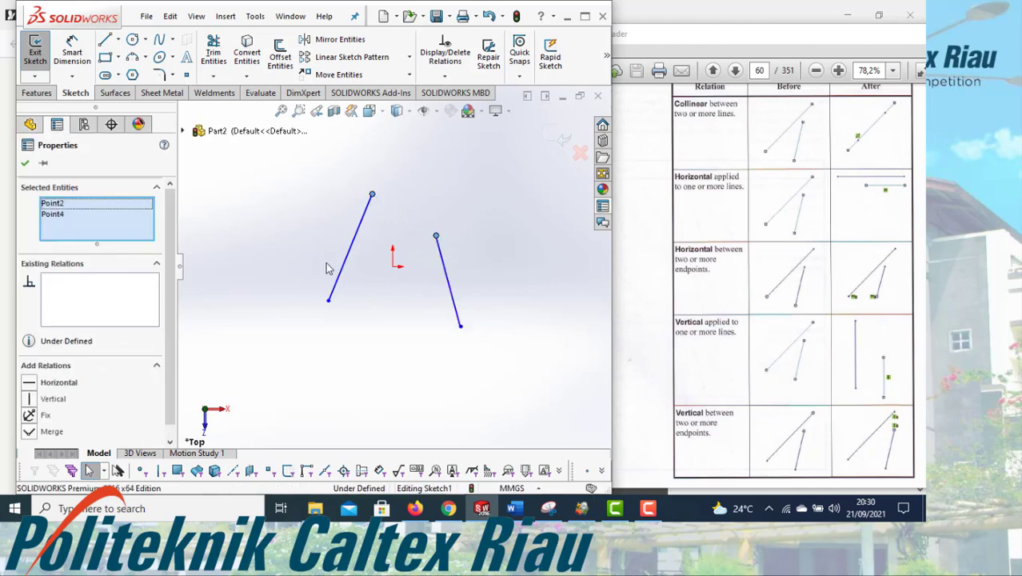
pyautogui.click(29, 384)
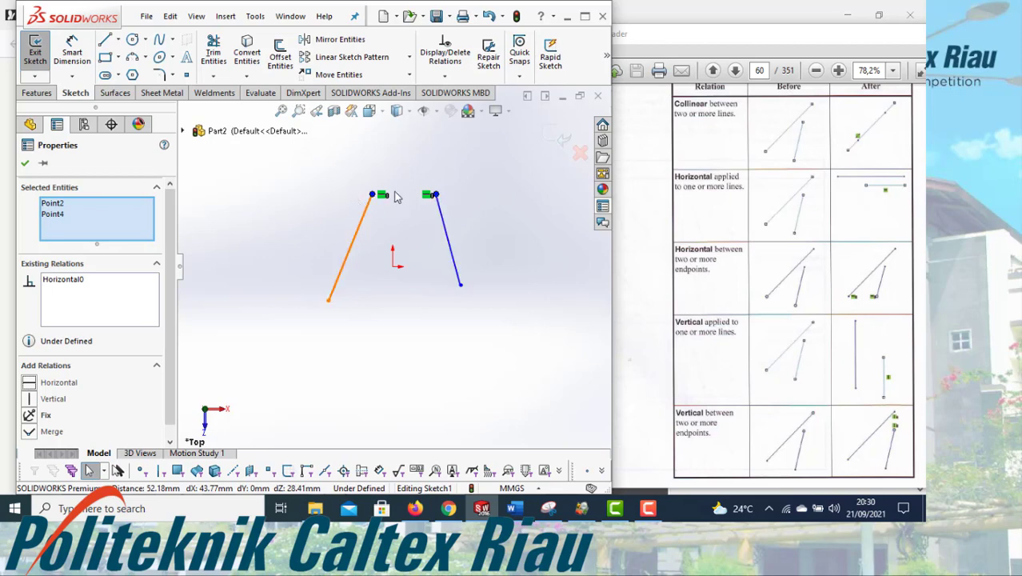
pyautogui.click(26, 164)
pyautogui.hotkey('ctrl', 'z')
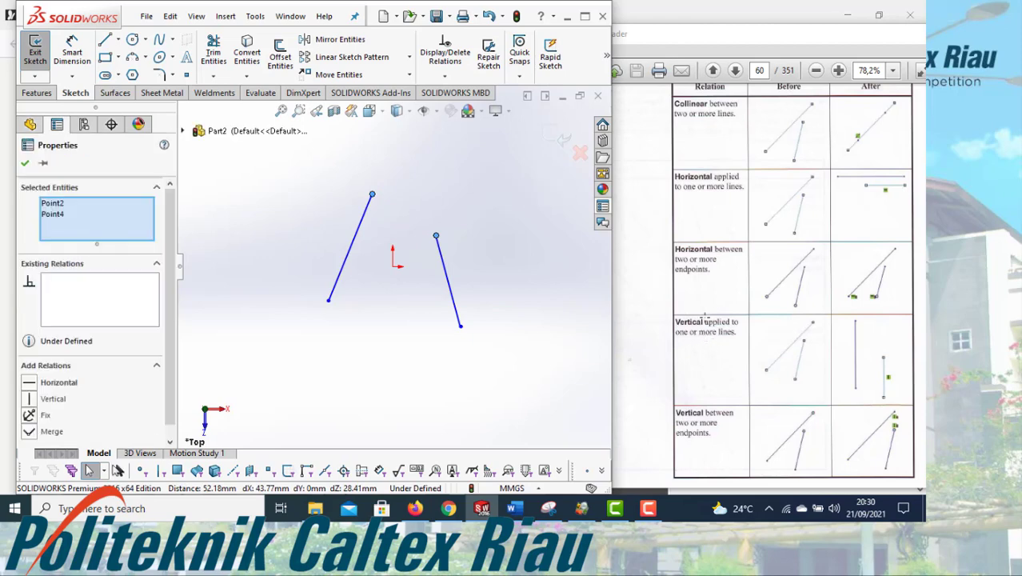
# - Apply a Vertical relation to both lines, undo it and clear the selection
pyautogui.press('Escape')
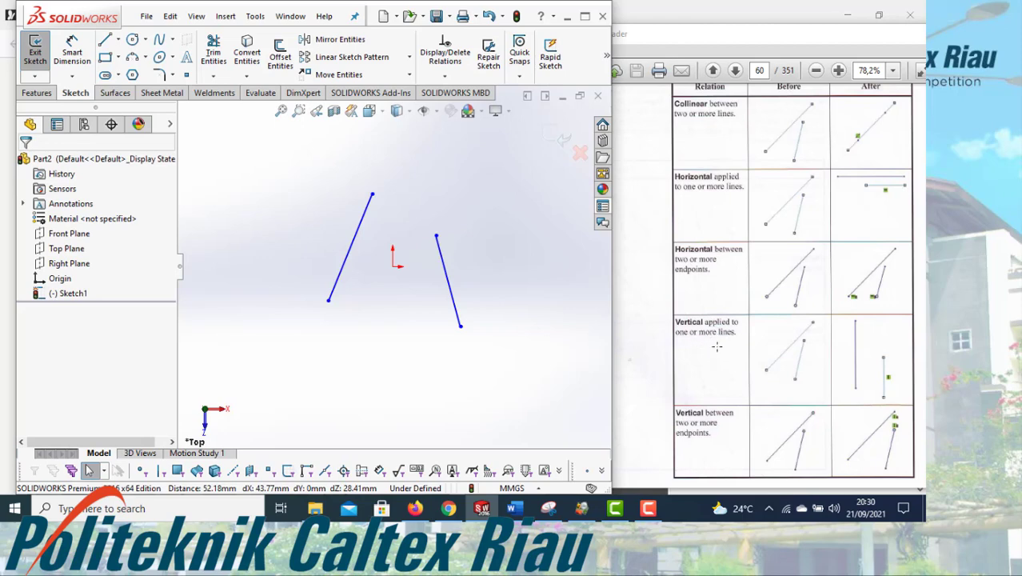
pyautogui.click(351, 249)
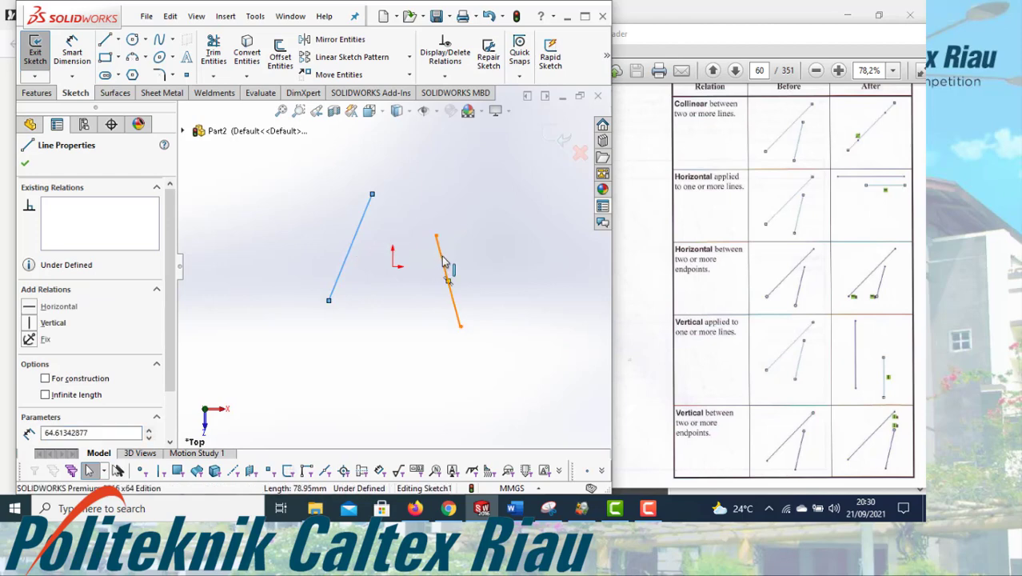
pyautogui.keyDown('ctrl'); pyautogui.click(445, 262); pyautogui.keyUp('ctrl')
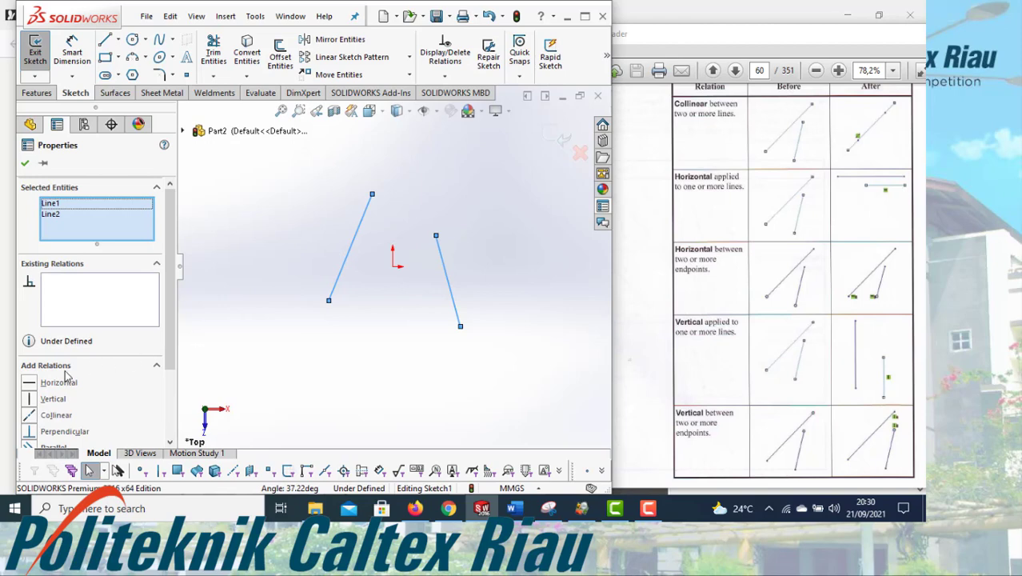
pyautogui.click(30, 399)
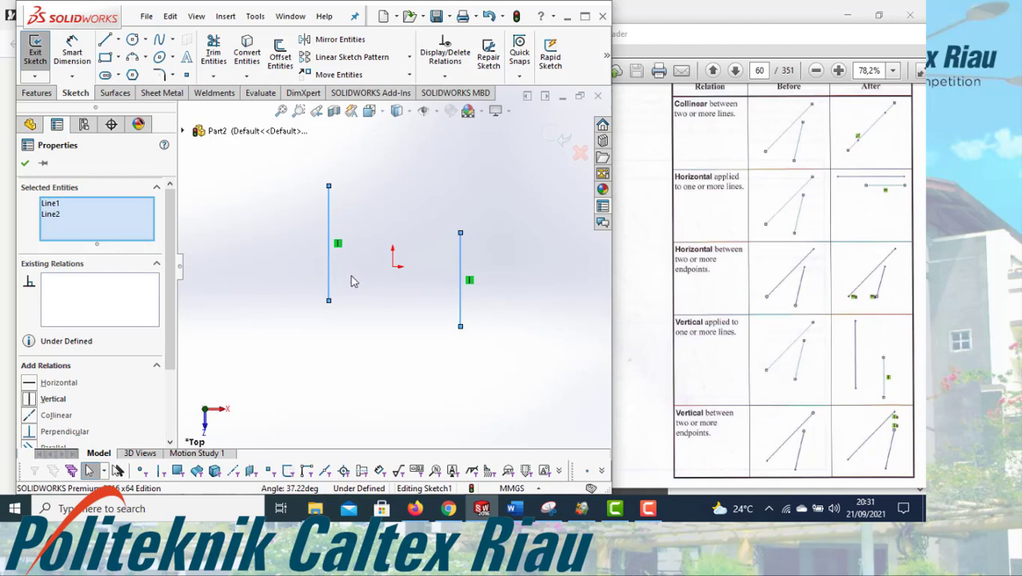
pyautogui.click(24, 164)
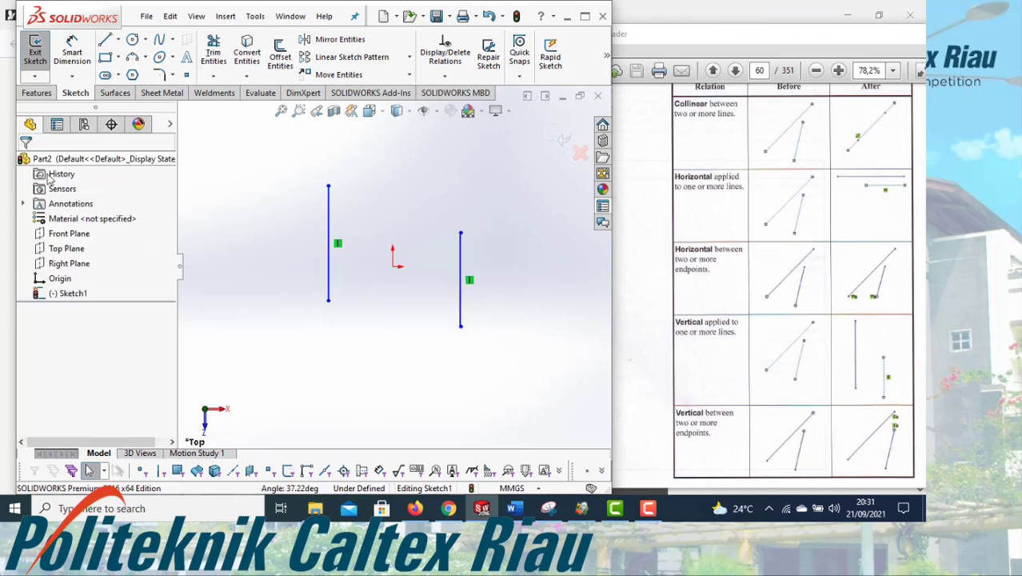
pyautogui.hotkey('ctrl', 'z')
pyautogui.click(254, 364)
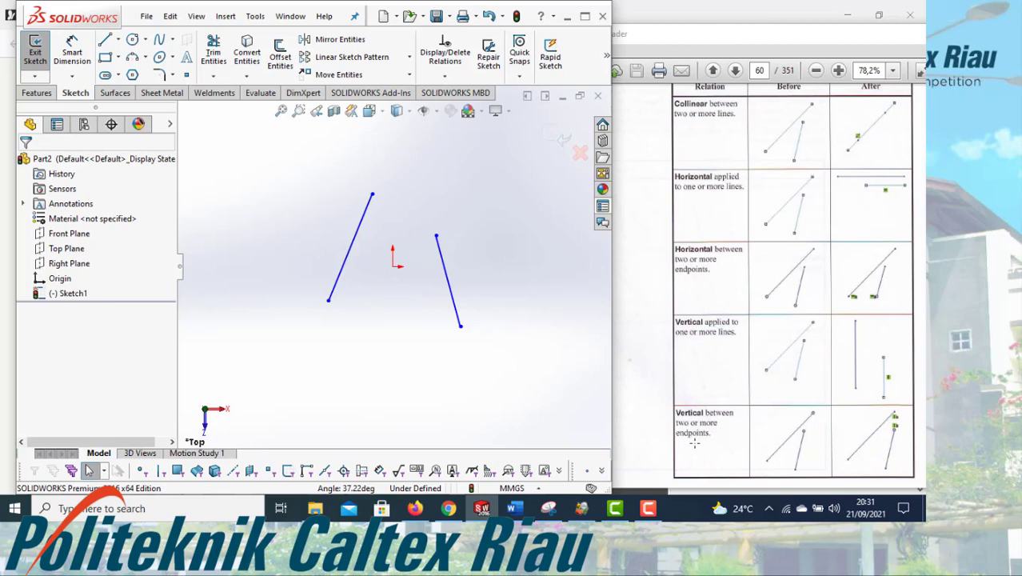
# - Add a Vertical relation between the upper endpoints of the two lines, and undo it
pyautogui.click(372, 196)
pyautogui.click(436, 238)
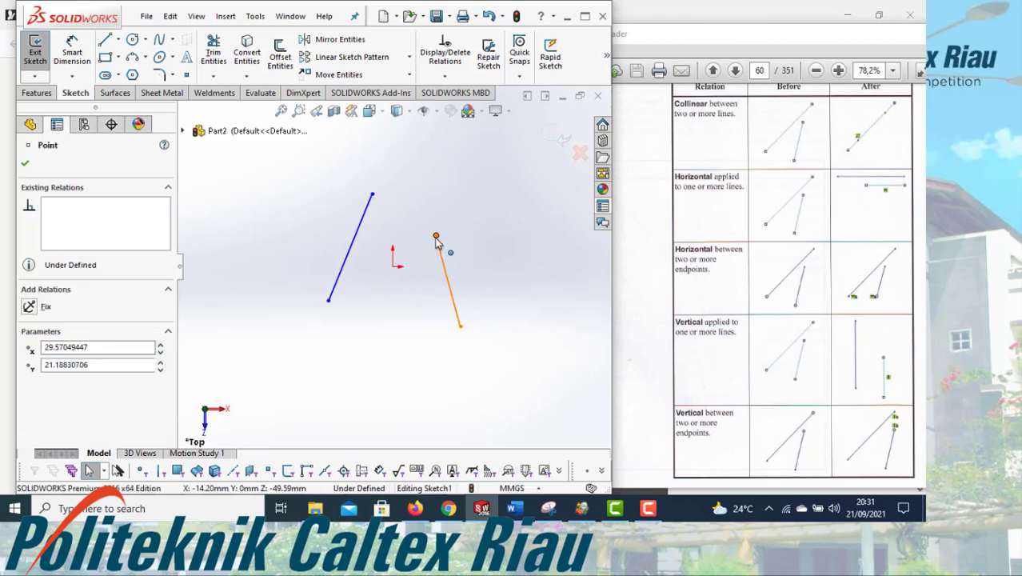
pyautogui.keyDown('ctrl'); pyautogui.click(436, 238); pyautogui.keyUp('ctrl')
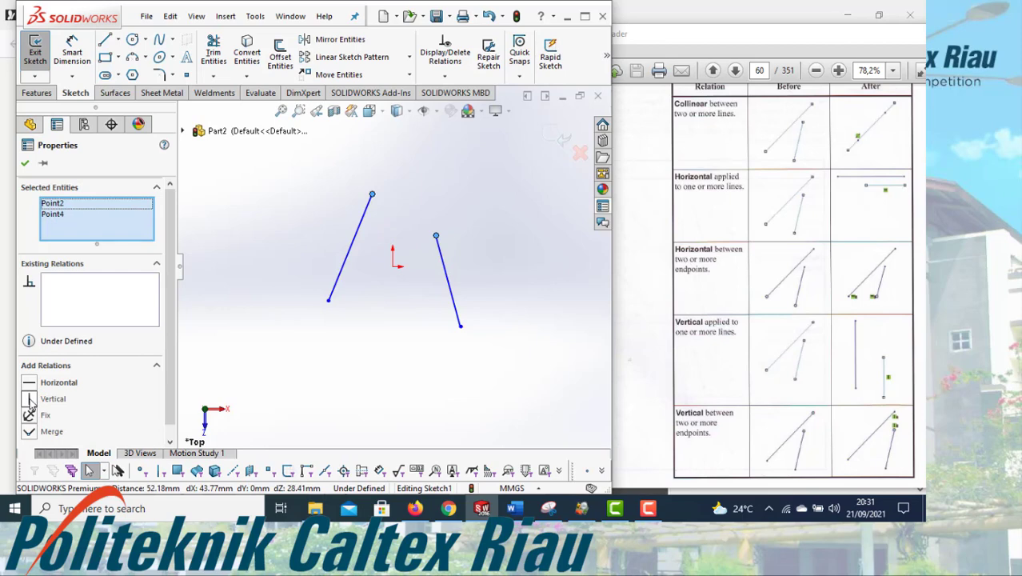
pyautogui.click(29, 400)
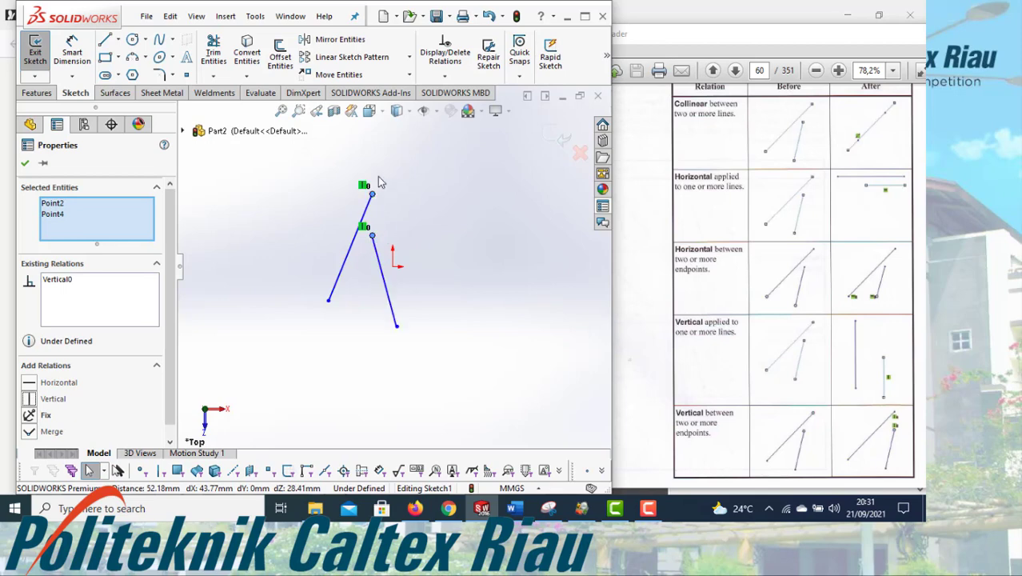
pyautogui.click(211, 256)
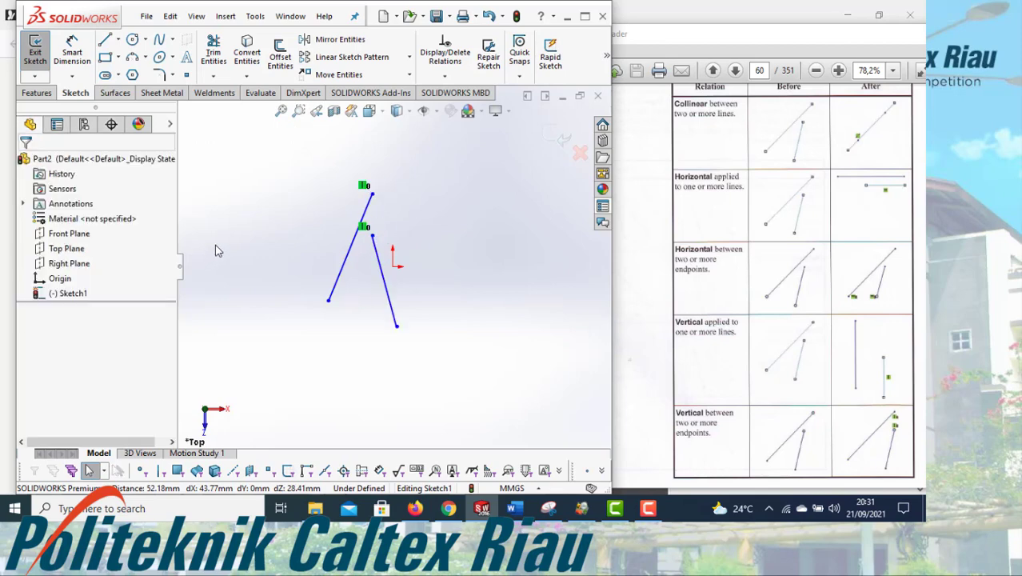
pyautogui.hotkey('ctrl', 'z')
# - Show the chart's page with the Equal and Midpoint relations, and add an Equal relation between the left and right lines
pyautogui.scroll(-8, 817, 298)
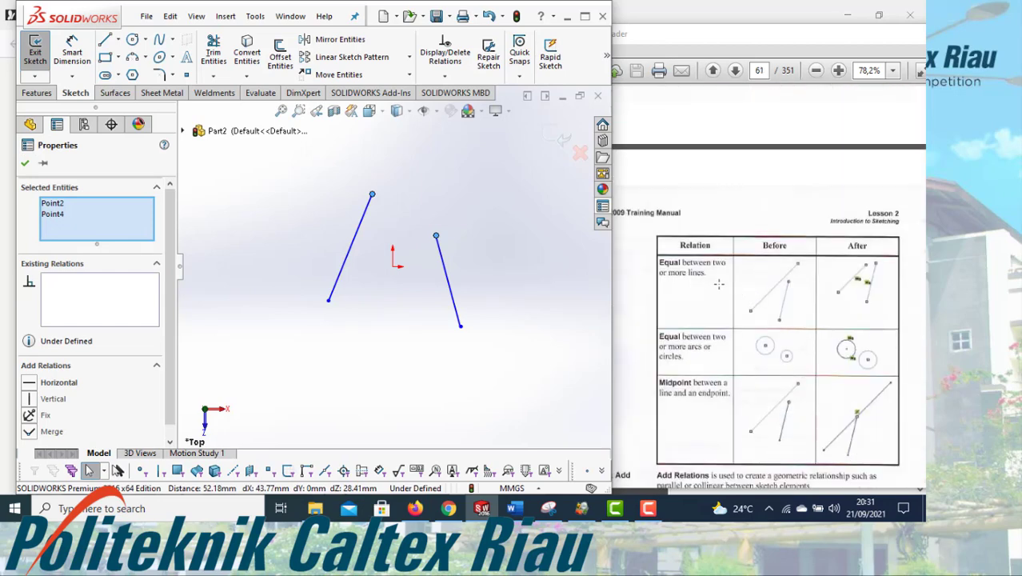
pyautogui.click(277, 298)
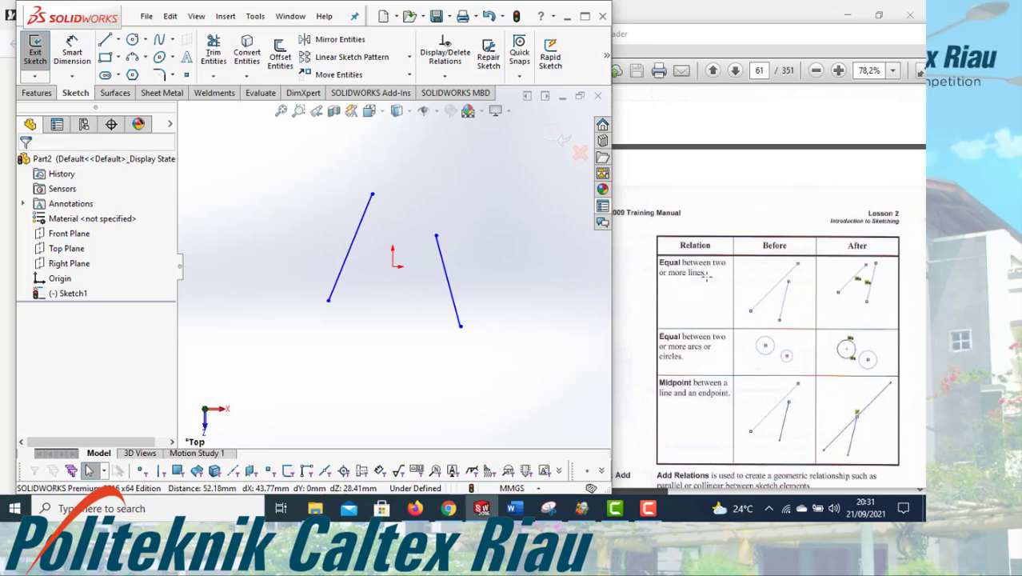
pyautogui.click(350, 253)
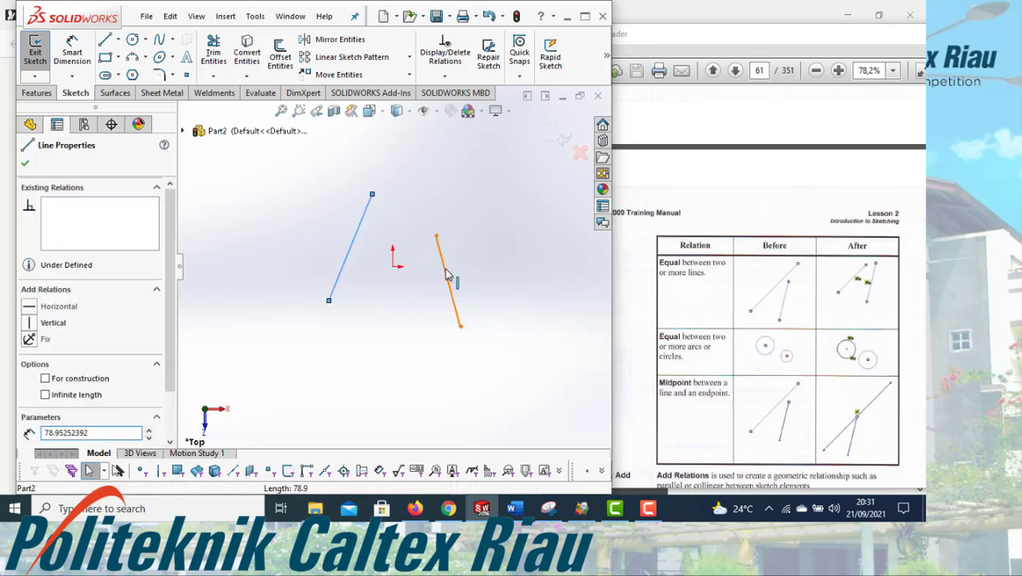
pyautogui.keyDown('ctrl'); pyautogui.click(446, 275); pyautogui.keyUp('ctrl')
pyautogui.scroll(-3, 80, 397)
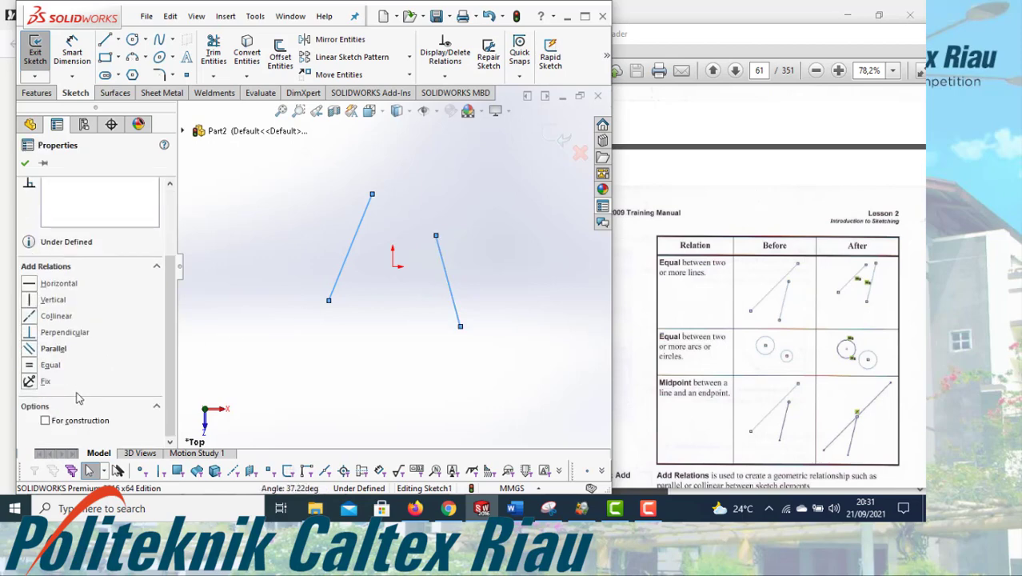
pyautogui.click(30, 367)
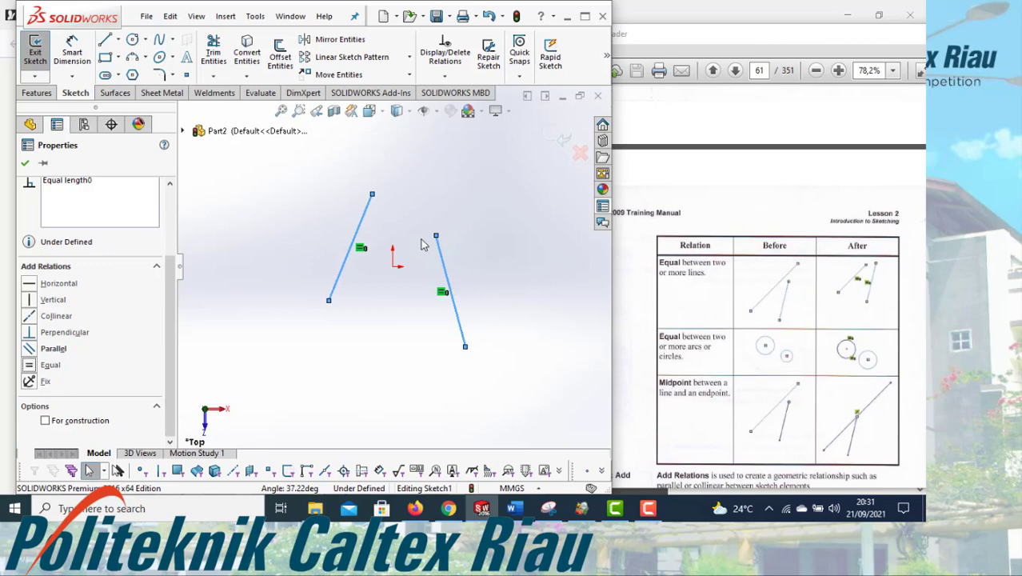
pyautogui.click(314, 268)
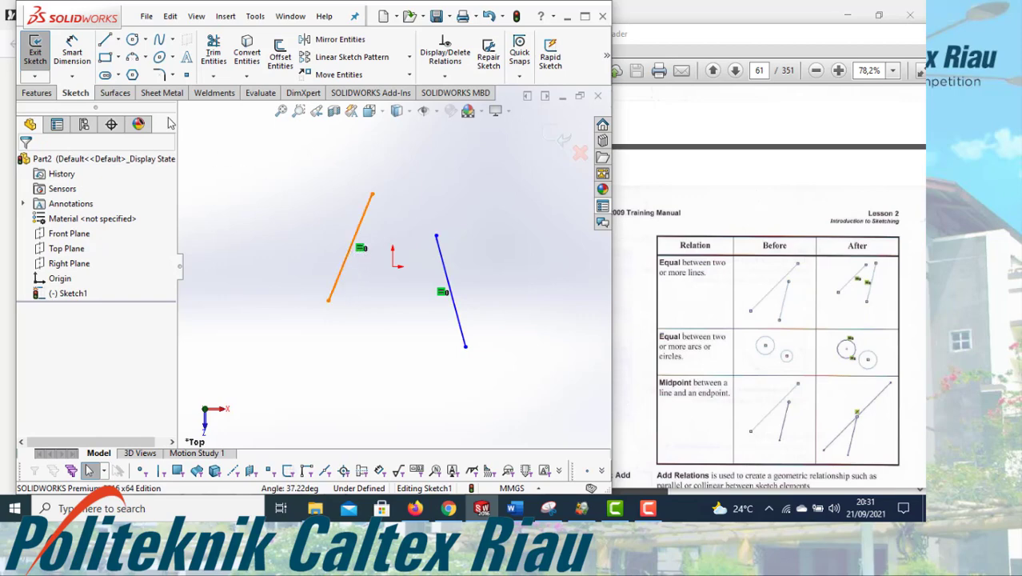
# - Dimension the left slanted line's vertical height as 100 mm
pyautogui.click(72, 52)
pyautogui.click(335, 284)
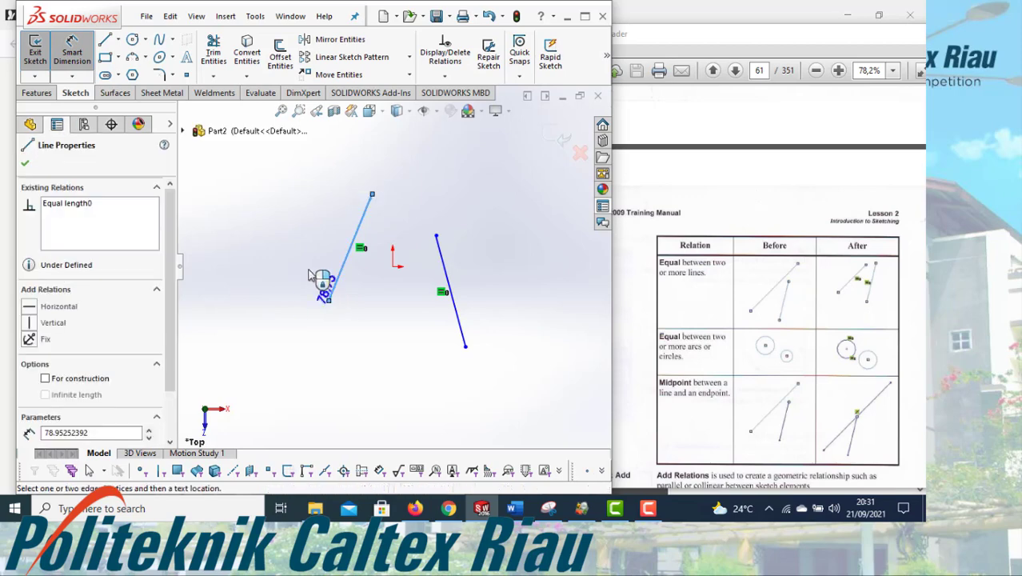
pyautogui.click(295, 256)
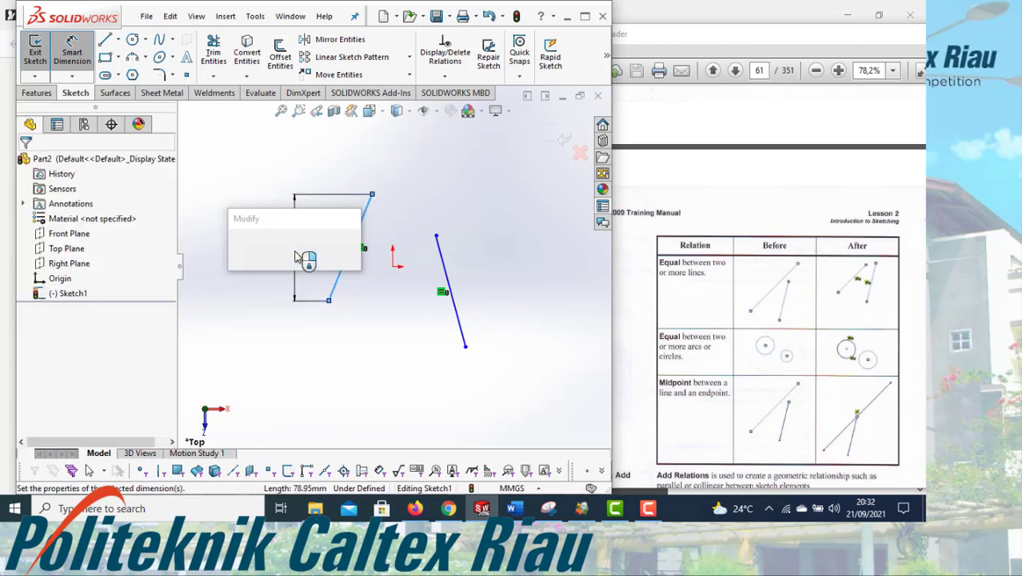
pyautogui.write('100')
pyautogui.press('Return')
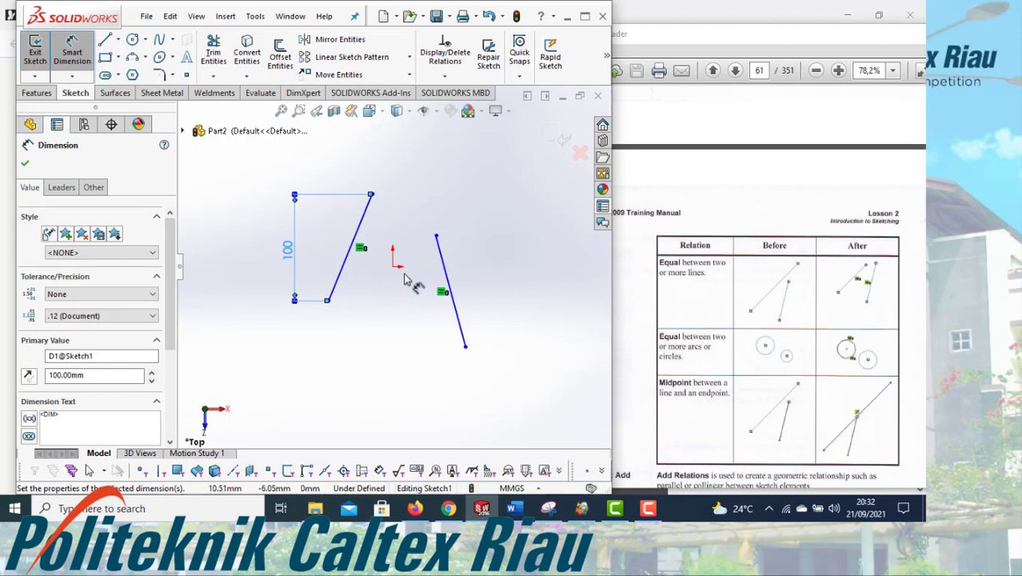
# - Preview the right line's vertical dimension without placing it, and undo the last change to the left line's dimension
pyautogui.click(463, 273)
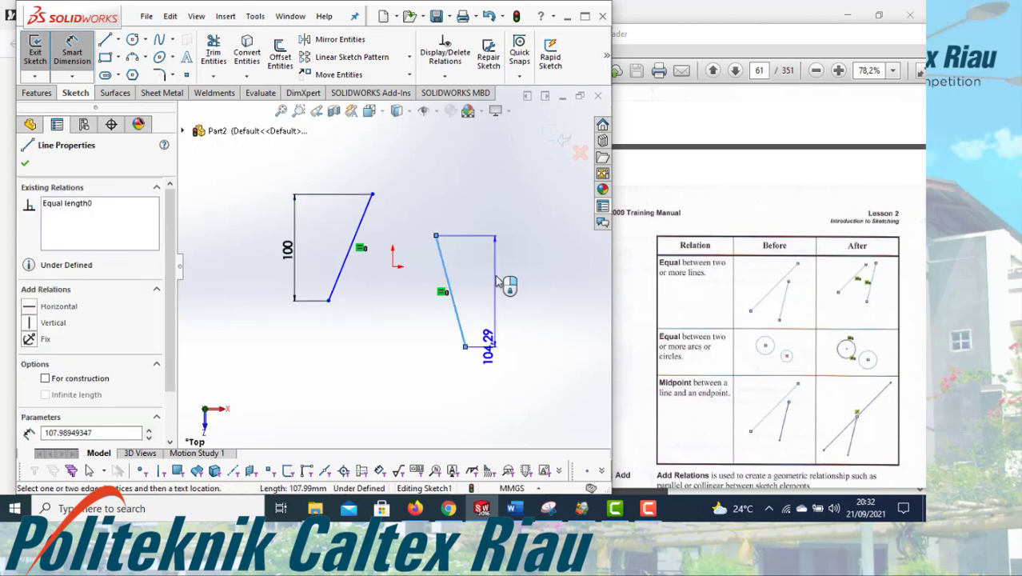
pyautogui.press('Escape')
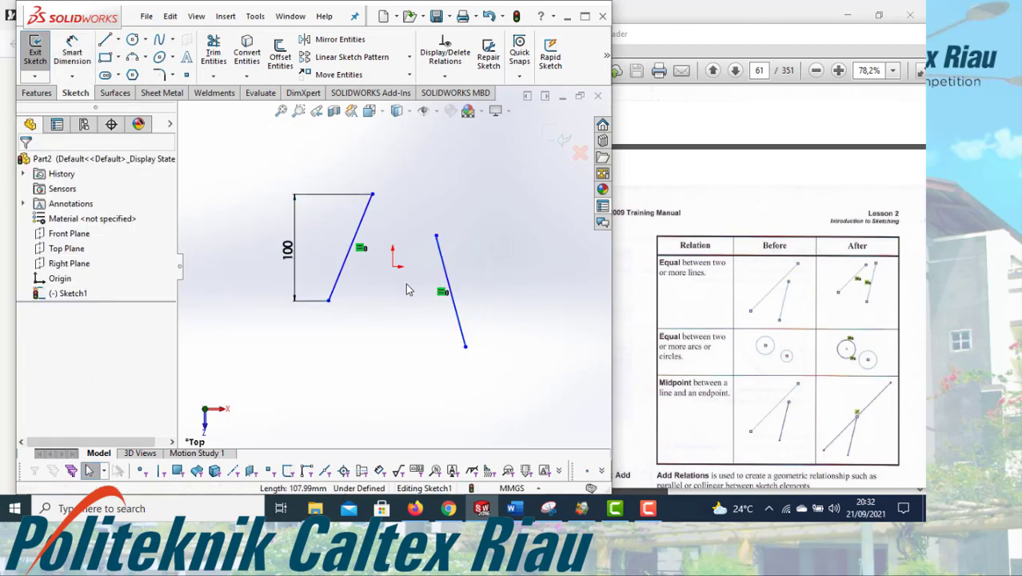
pyautogui.hotkey('ctrl', 'z')
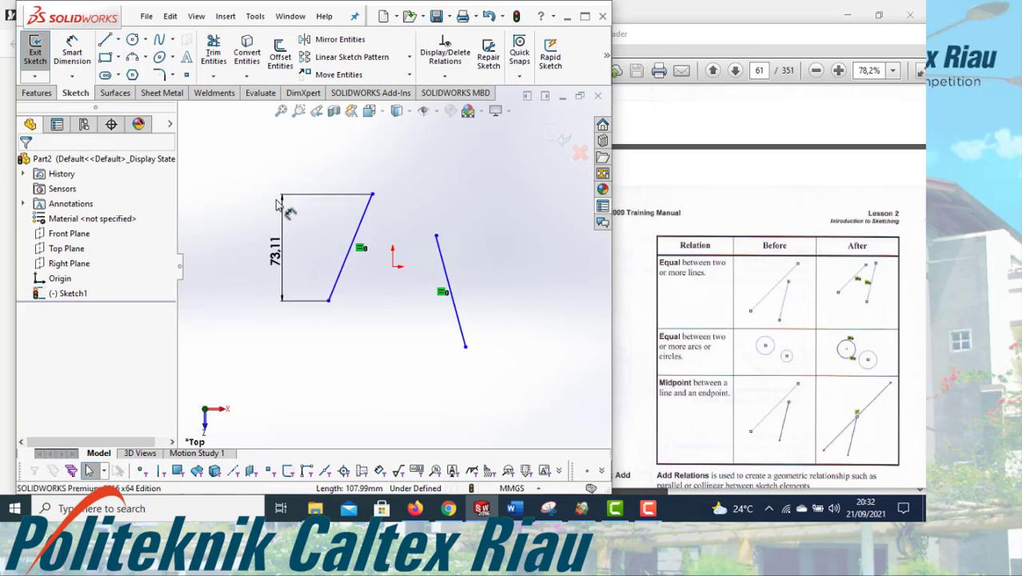
# - Delete both slanted lines from the sketch
pyautogui.click(360, 233)
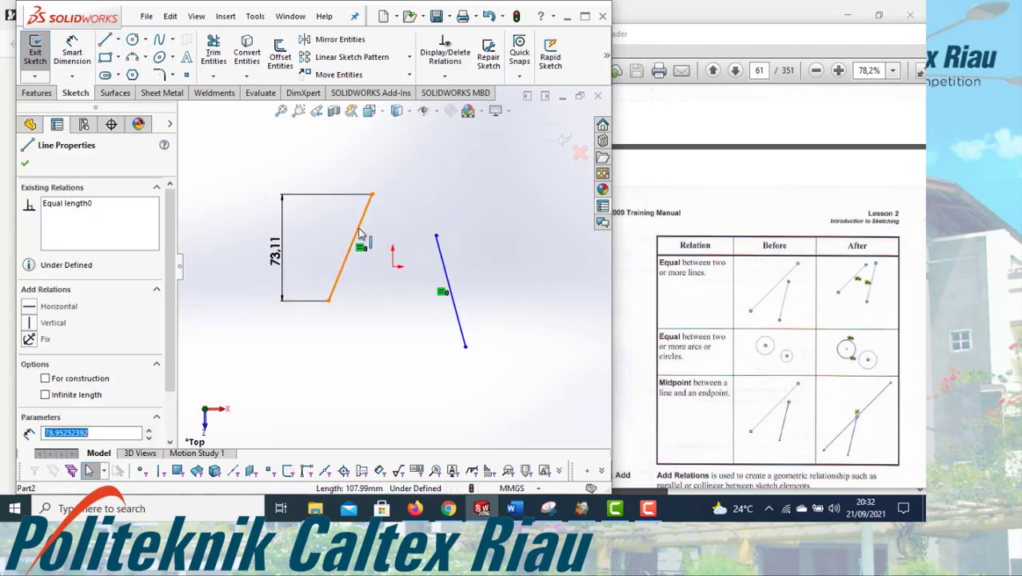
pyautogui.press('Delete')
pyautogui.click(391, 254)
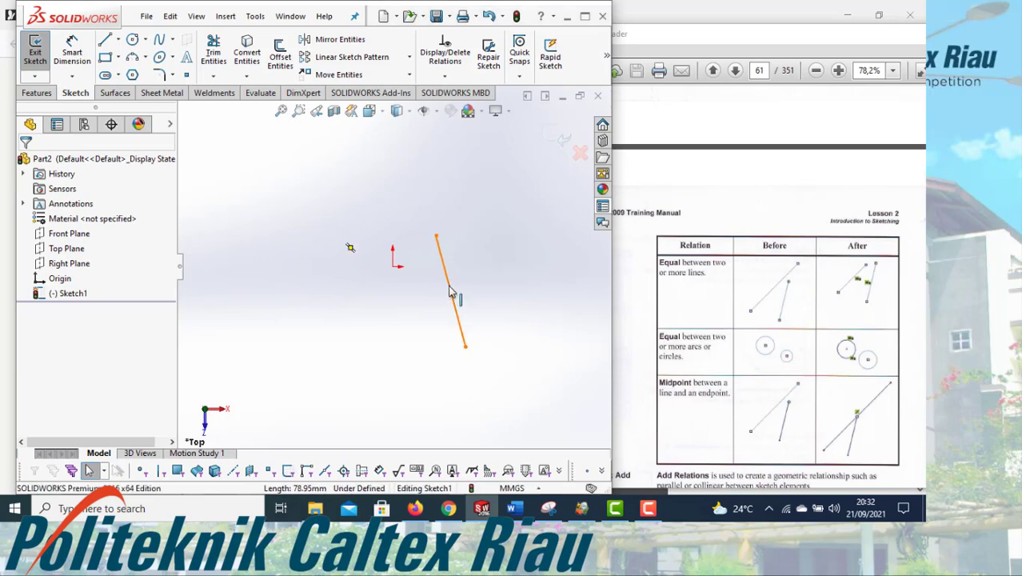
pyautogui.click(450, 293)
pyautogui.press('Delete')
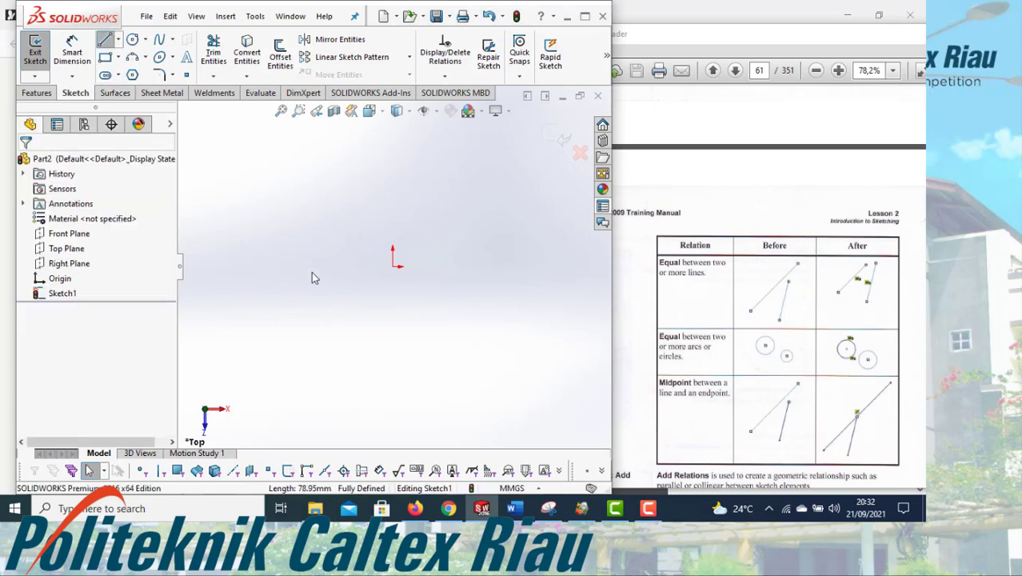
# - Sketch two separate vertical lines, one about 79 mm long left of the origin and one about 43 mm long right of it
pyautogui.click(317, 311)
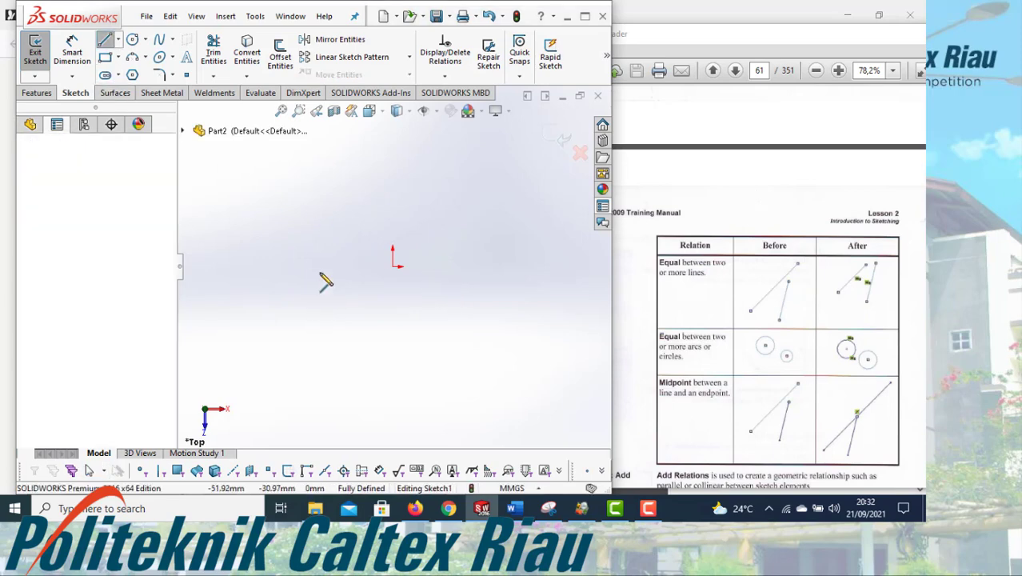
pyautogui.click(319, 199)
pyautogui.press('Escape')
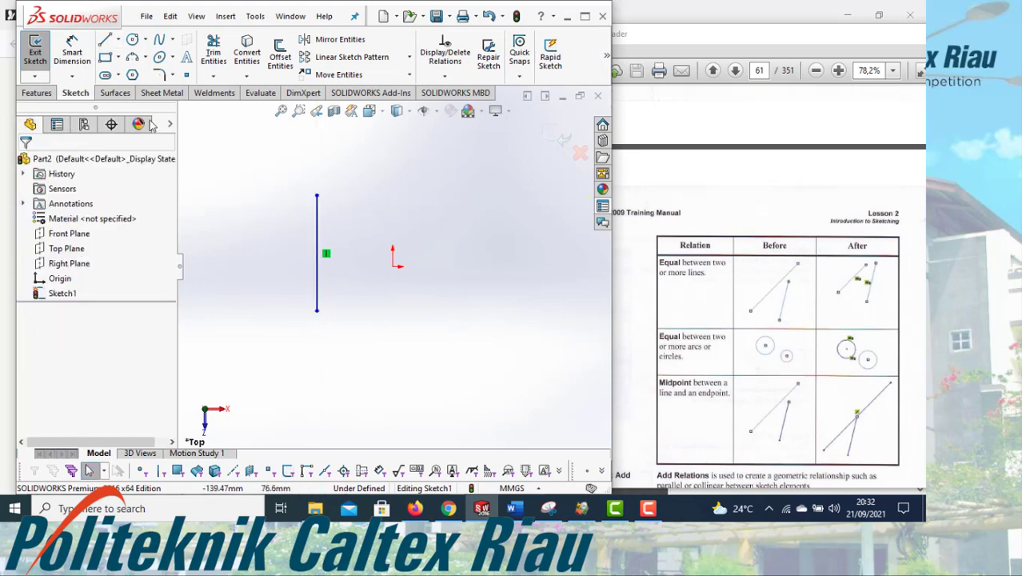
pyautogui.click(105, 39)
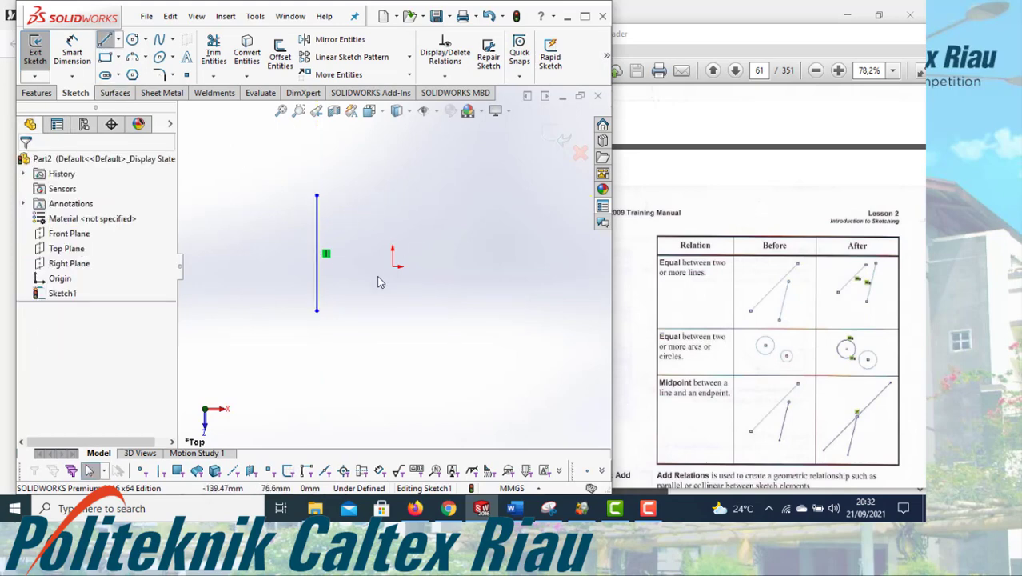
pyautogui.click(455, 343)
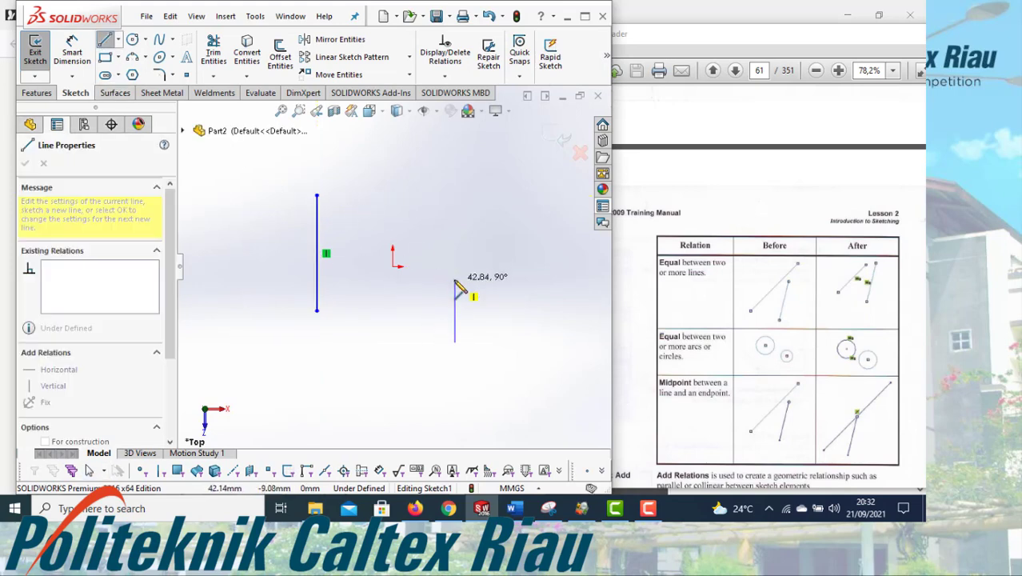
pyautogui.click(455, 280)
pyautogui.press('Escape')
pyautogui.press('Escape')
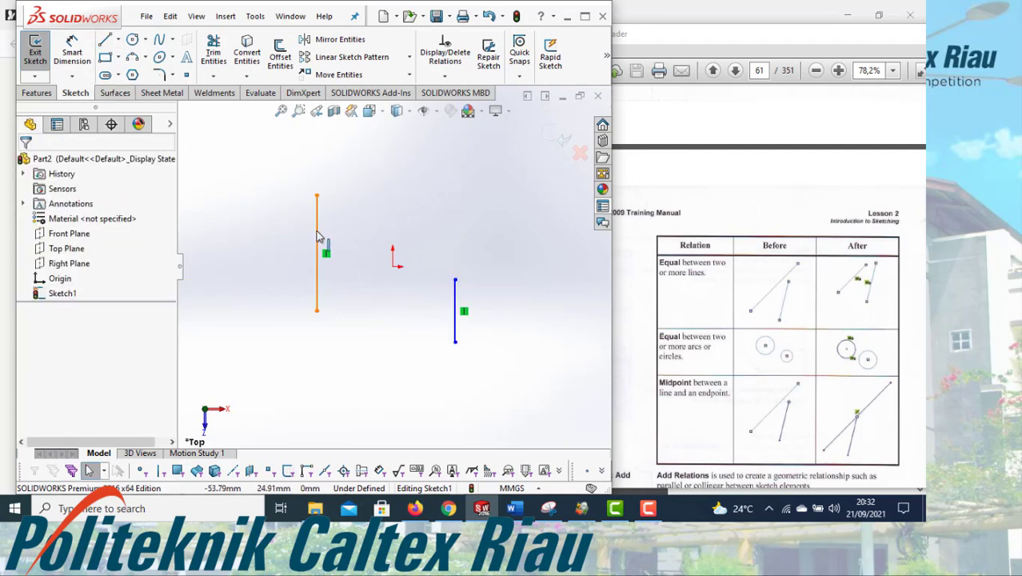
# - Add an Equal relation between the two vertical lines and accept it
pyautogui.click(317, 237)
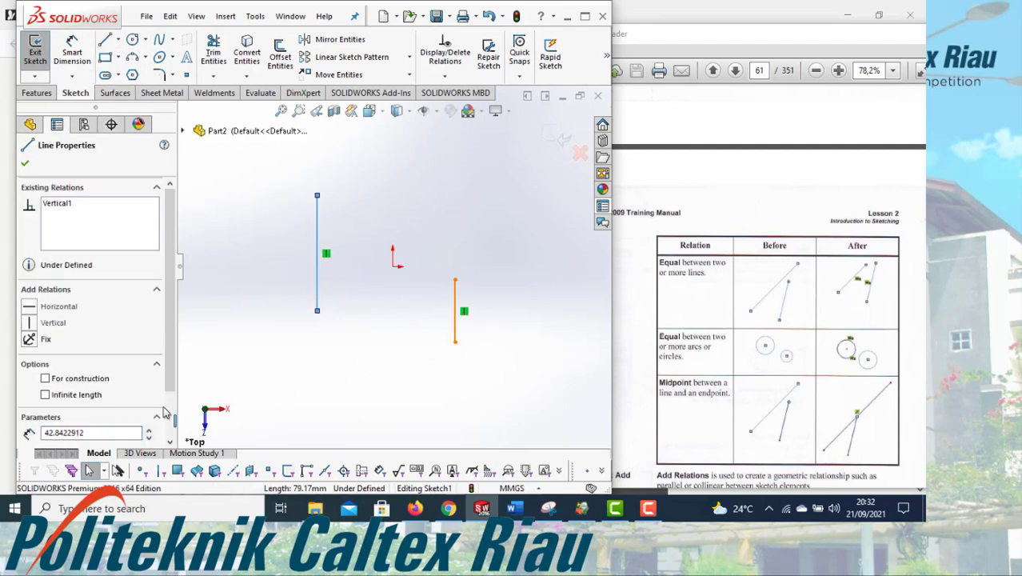
pyautogui.click(32, 365)
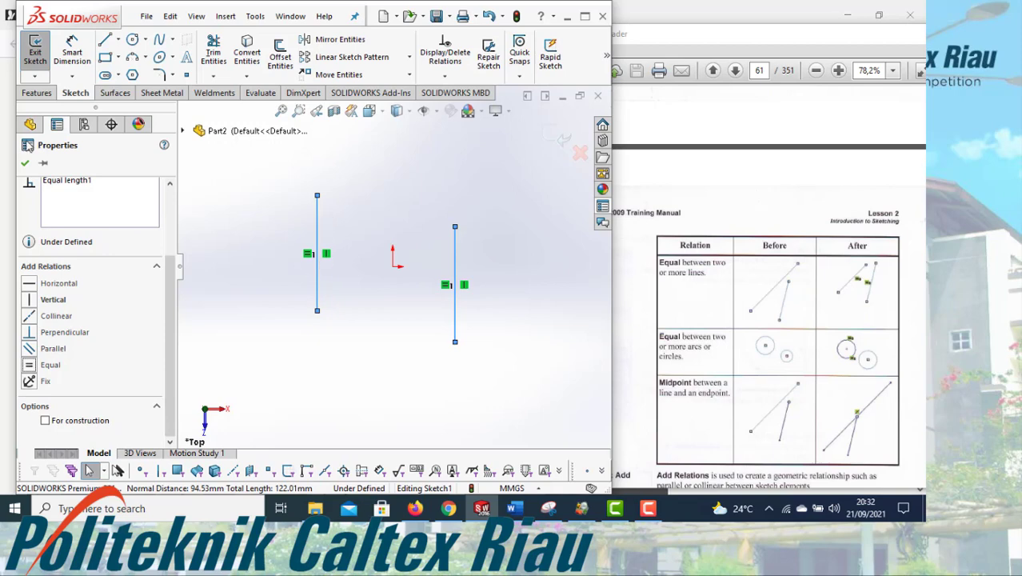
pyautogui.click(25, 163)
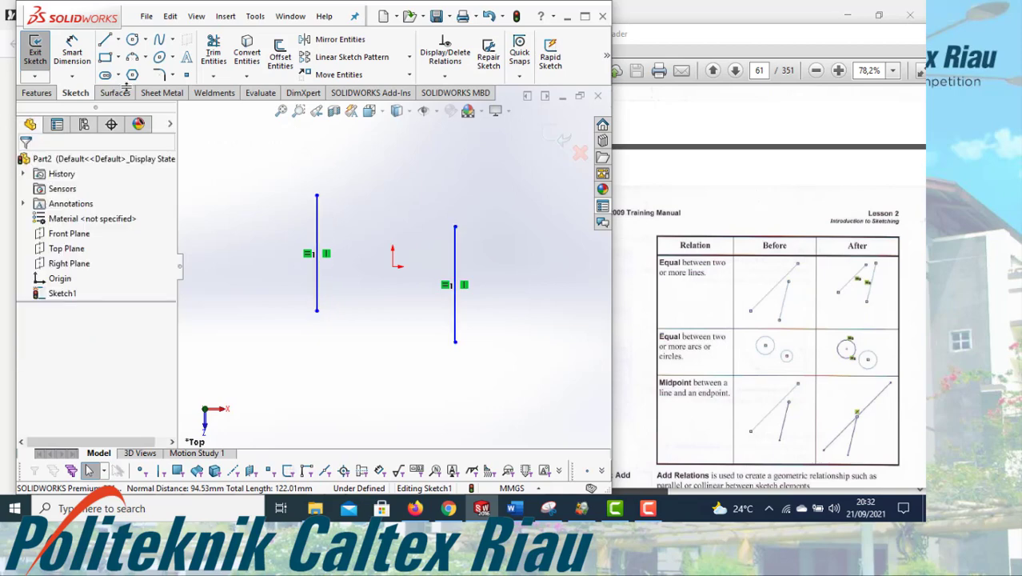
# - Dimension the left vertical line's length as 100 mm, placing the dimension outside the line
pyautogui.click(317, 232)
pyautogui.click(288, 232)
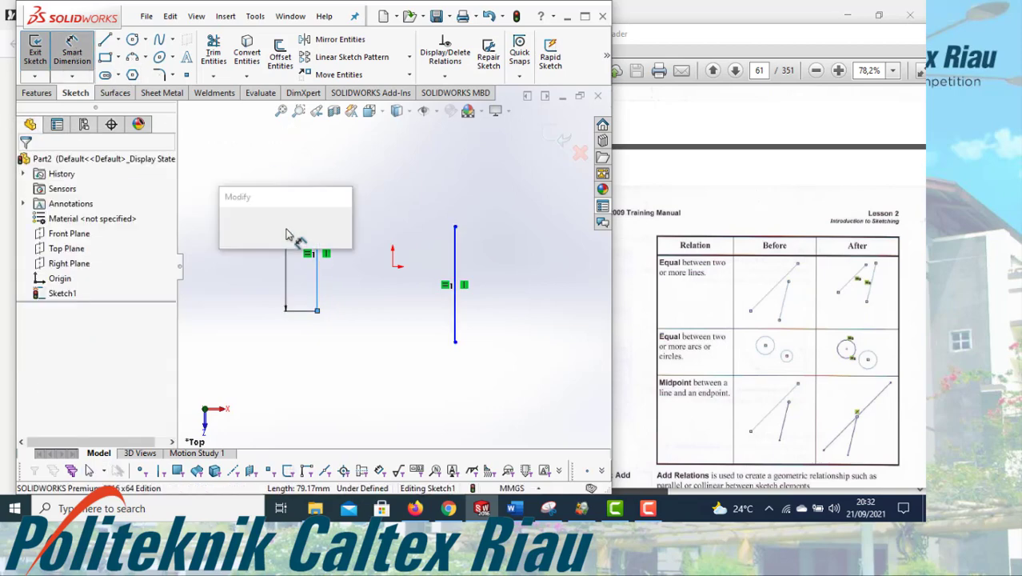
pyautogui.write('100')
pyautogui.press('Return')
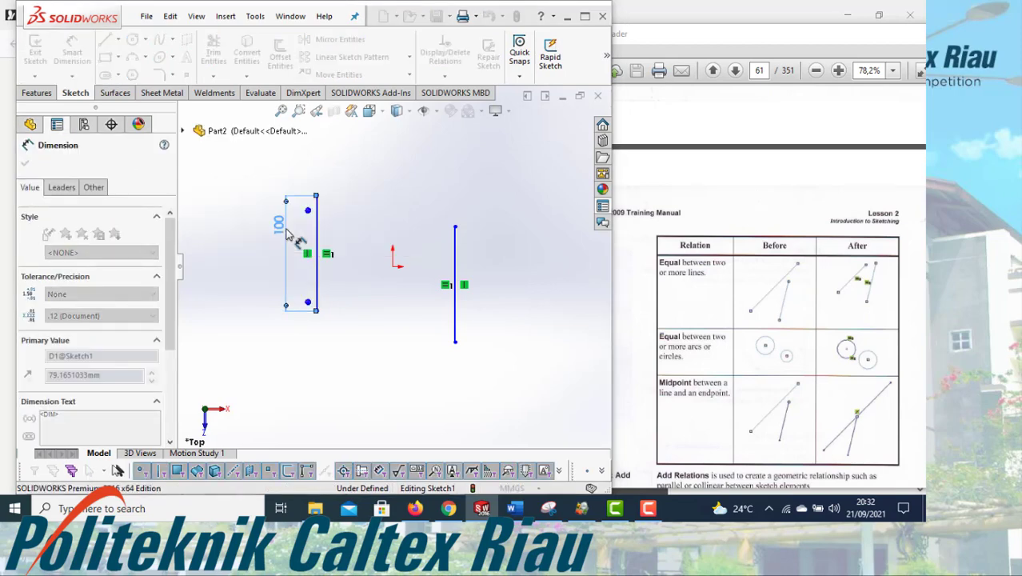
# - Try to add a length dimension to the right vertical line, cancelling it instead of making it driven
pyautogui.click(455, 266)
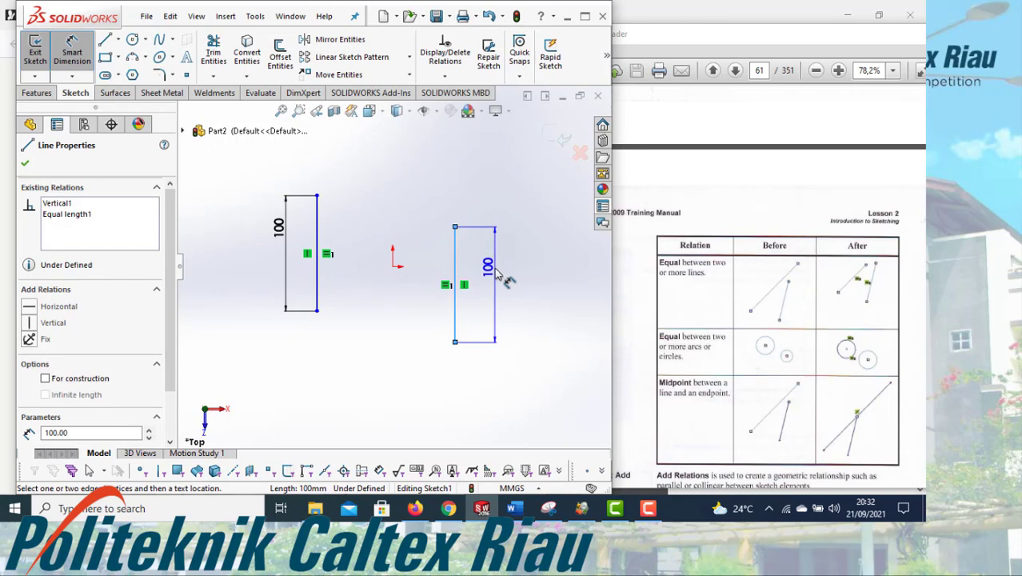
pyautogui.click(496, 273)
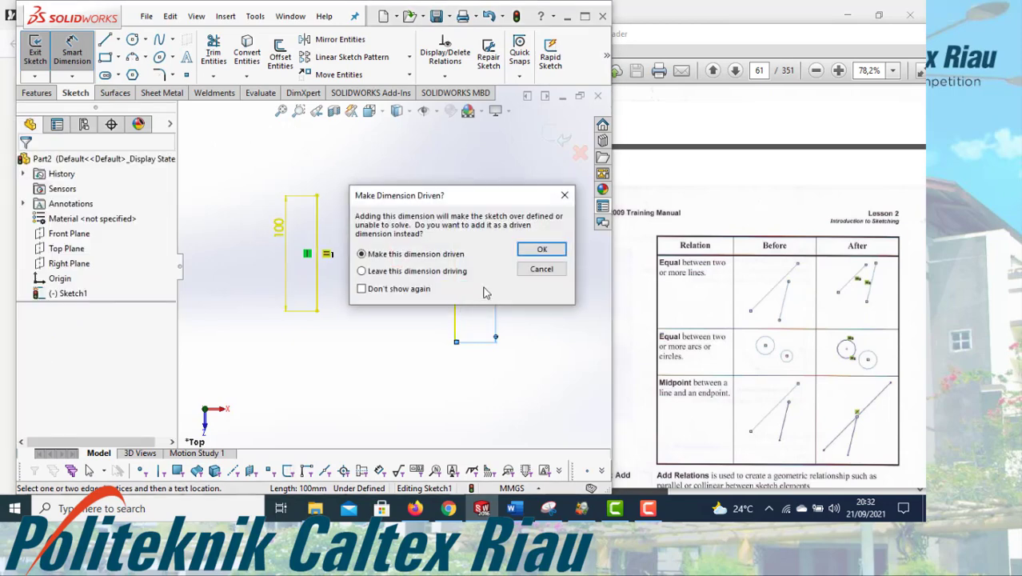
pyautogui.click(541, 269)
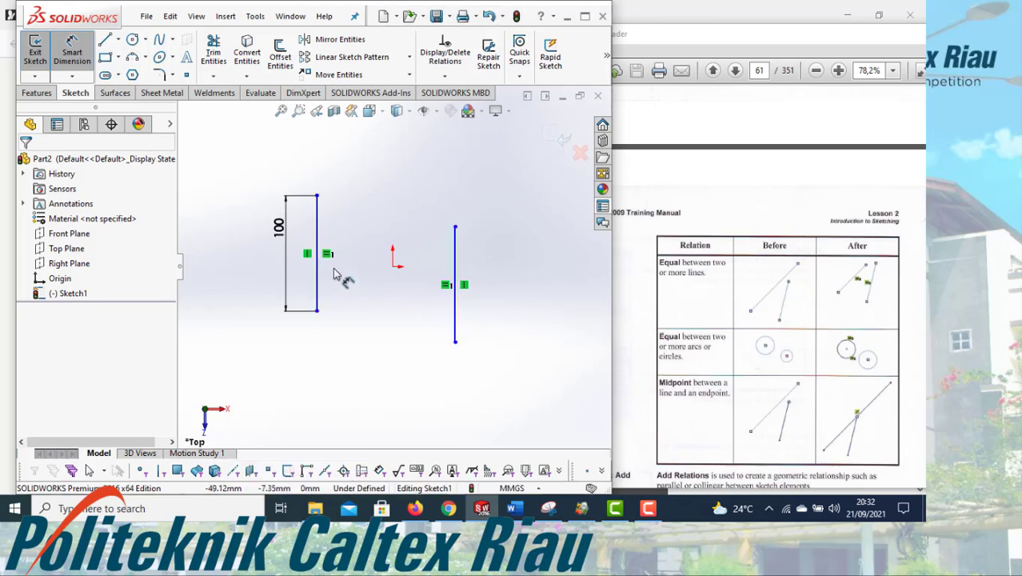
# - Delete the left line's 100 mm dimension and both vertical lines from the sketch
pyautogui.click(282, 237)
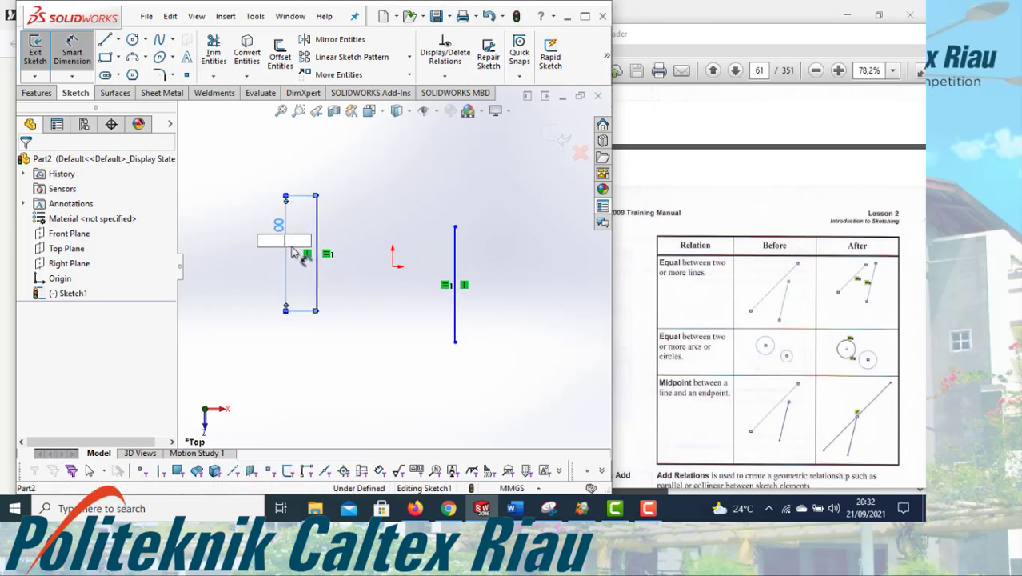
pyautogui.press('Escape')
pyautogui.press('Escape')
pyautogui.click(285, 274)
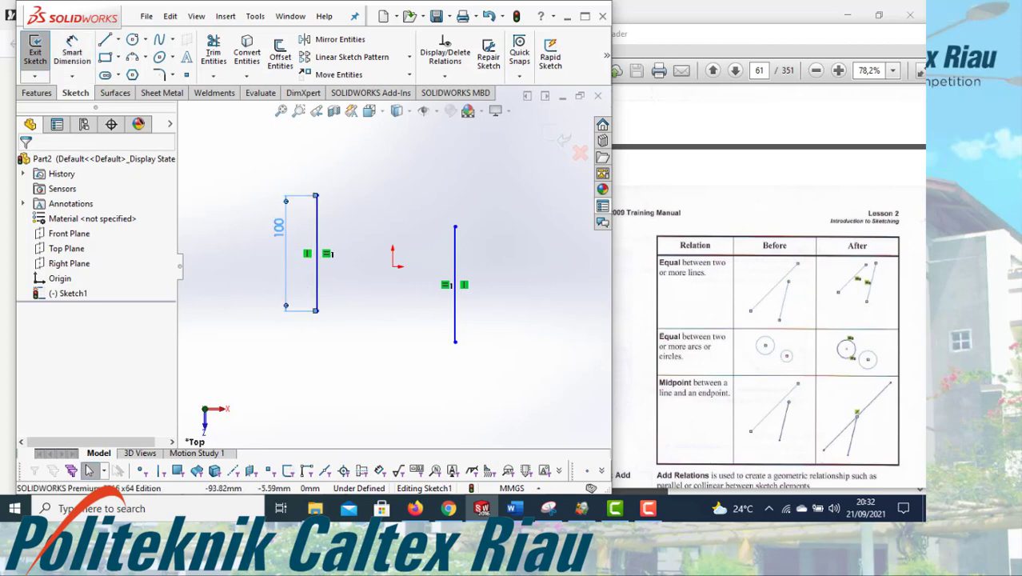
pyautogui.press('Delete')
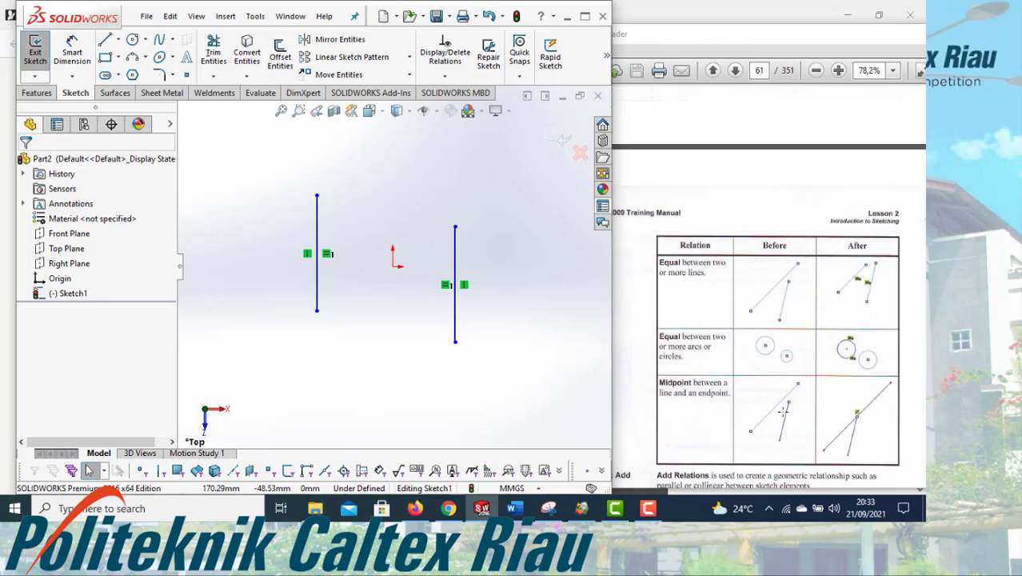
pyautogui.click(327, 290)
pyautogui.press('Delete')
pyautogui.click(456, 304)
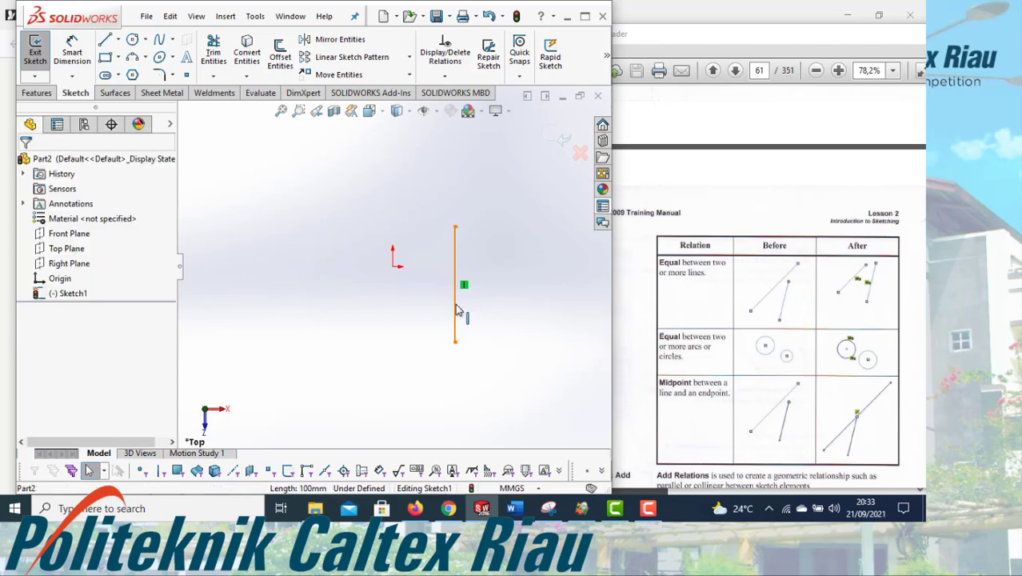
pyautogui.press('Delete')
pyautogui.click(106, 40)
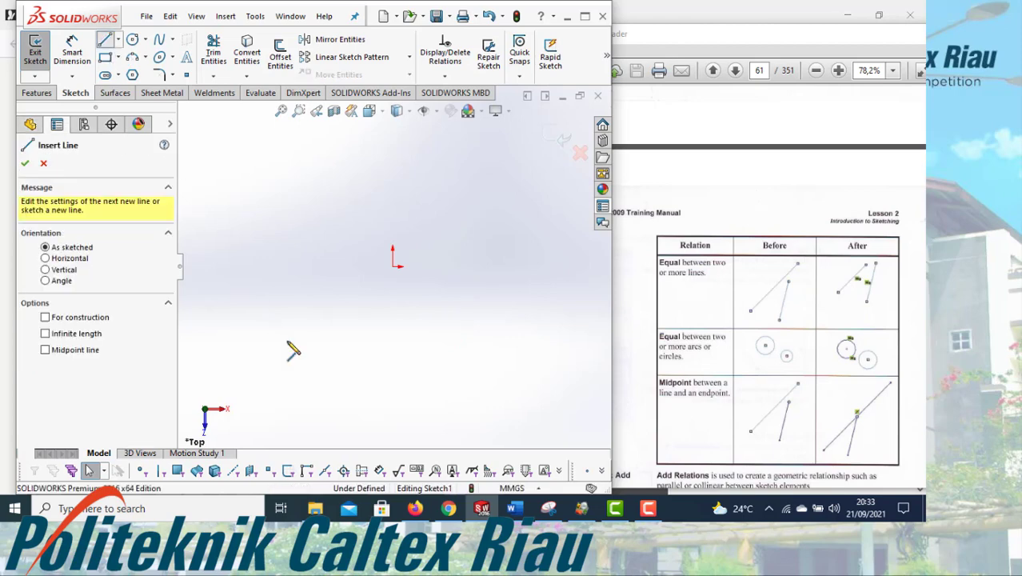
pyautogui.click(278, 297)
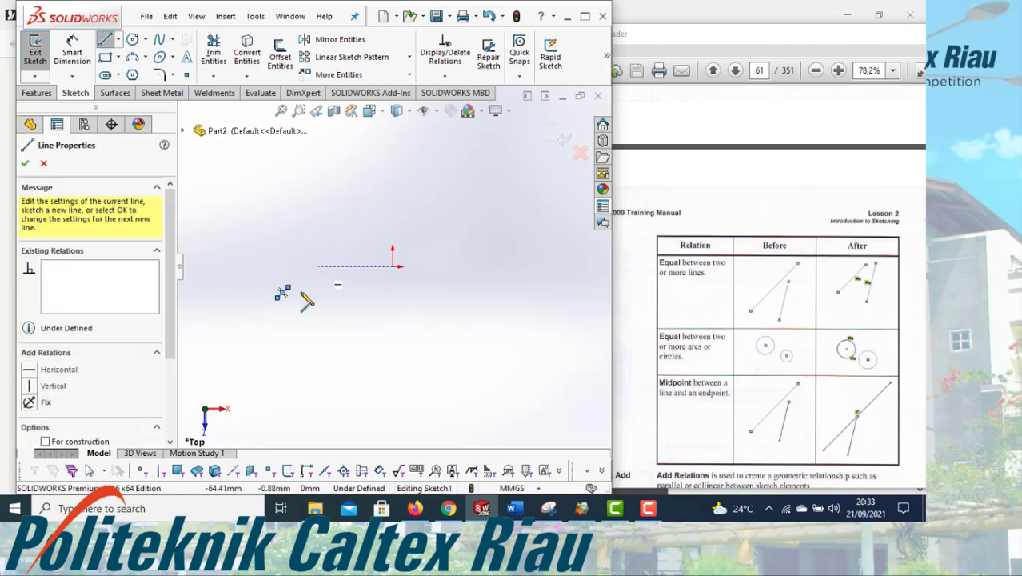
pyautogui.click(380, 202)
pyautogui.press('Escape')
pyautogui.hotkey('ctrl', 'z')
pyautogui.hotkey('ctrl', 'z')
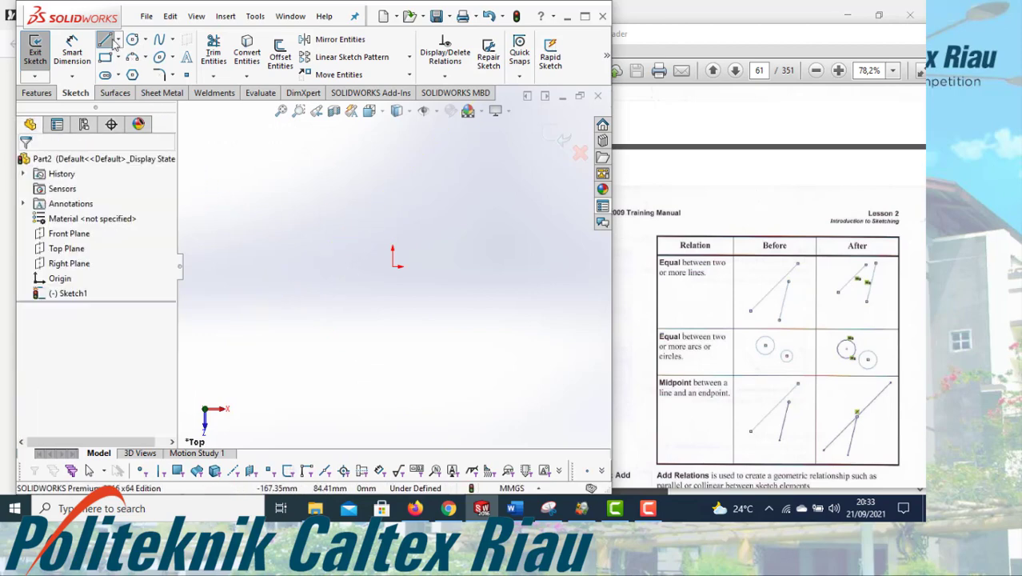
# - Sketch a slanted line about 115 mm long left of the origin and a separate short vertical line below and right of the origin
pyautogui.click(106, 40)
pyautogui.click(107, 40)
pyautogui.click(280, 289)
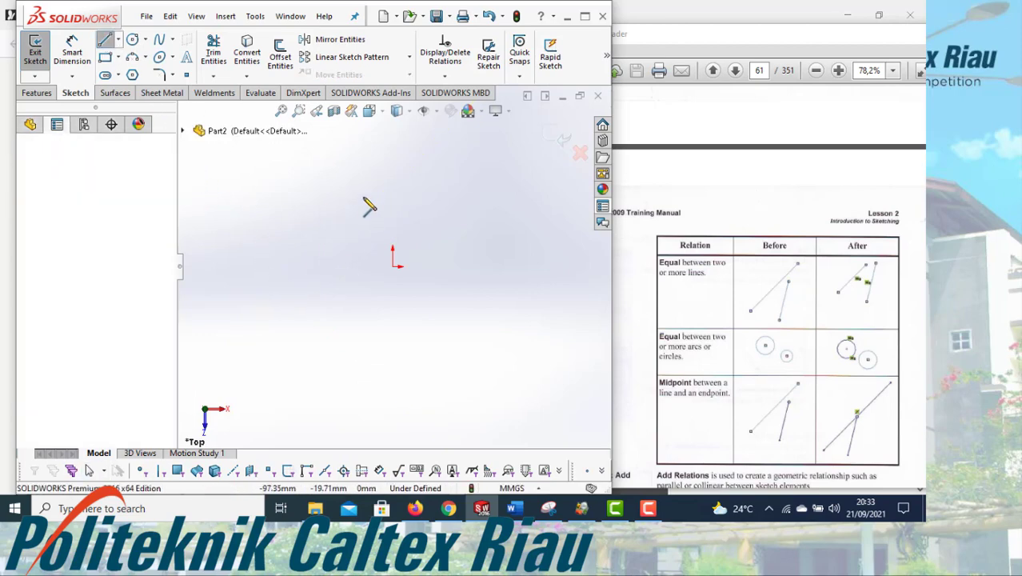
pyautogui.click(370, 194)
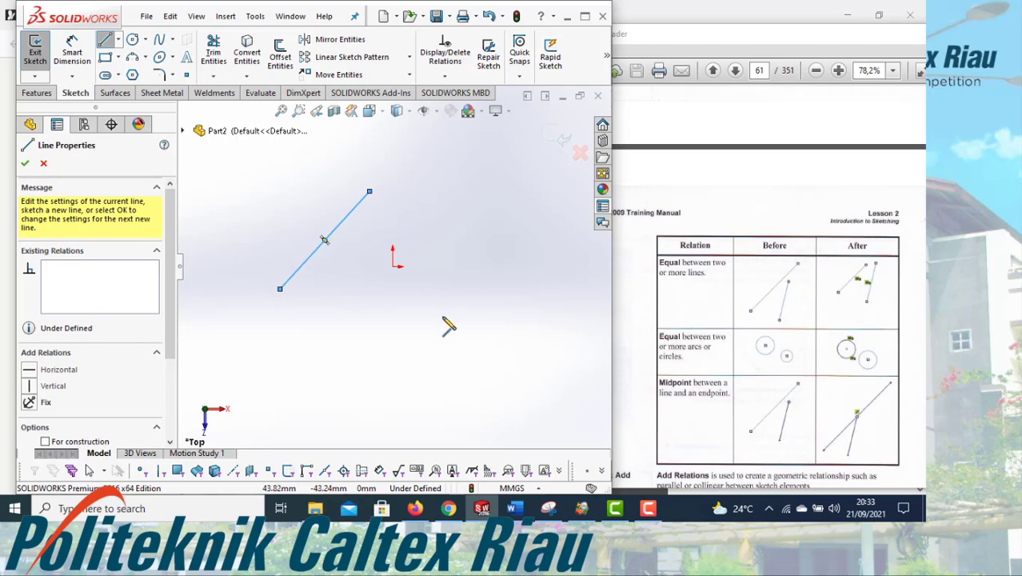
pyautogui.moveTo(442, 320); pyautogui.dragTo(442, 306)
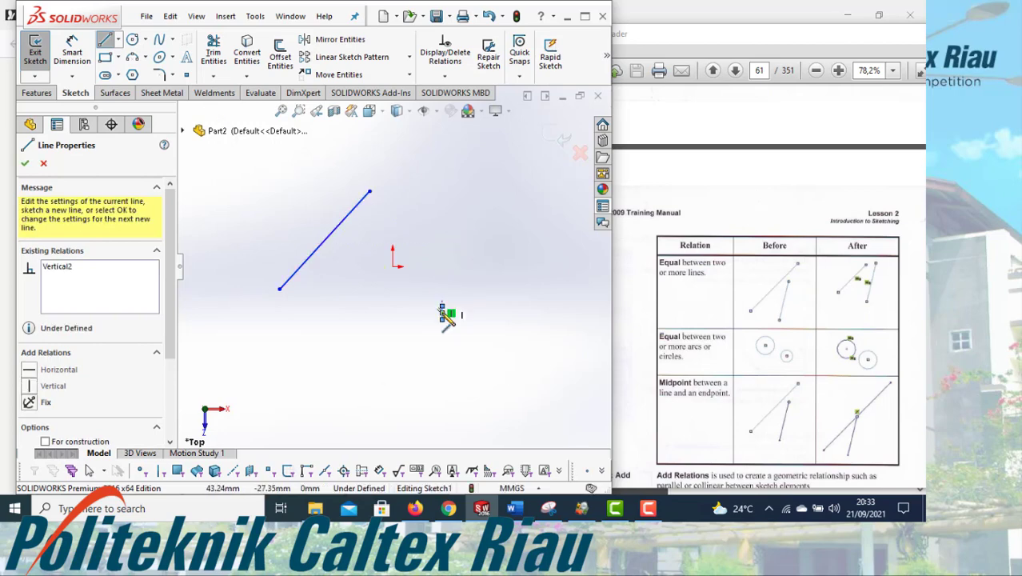
pyautogui.scroll(3, 440, 320)
pyautogui.scroll(-5, 432, 316)
pyautogui.press('Escape')
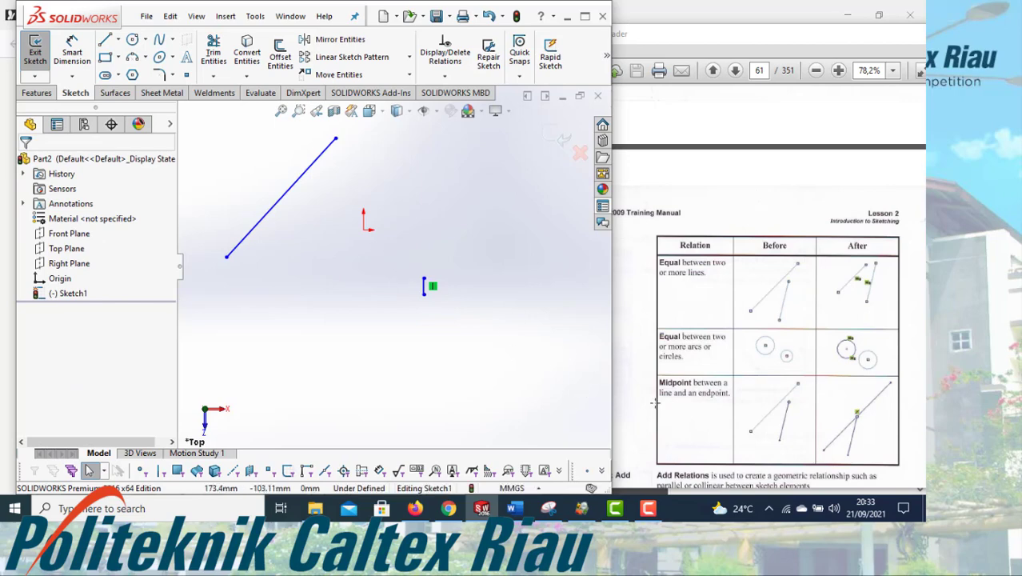
# - Add a Midpoint relation between the slanted line and the short vertical line's upper endpoint and accept it
pyautogui.click(321, 159)
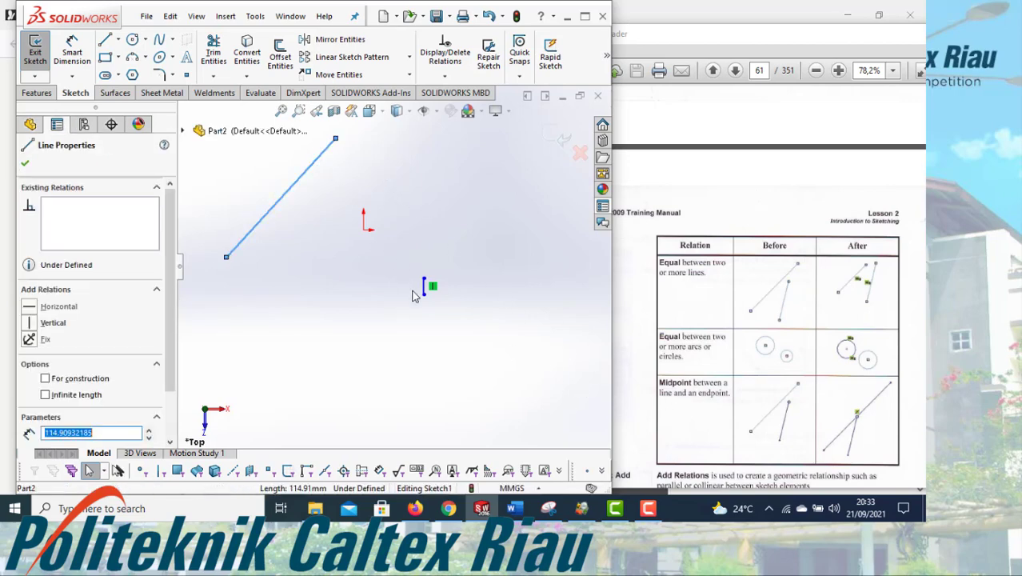
pyautogui.keyDown('ctrl'); pyautogui.click(425, 282); pyautogui.keyUp('ctrl')
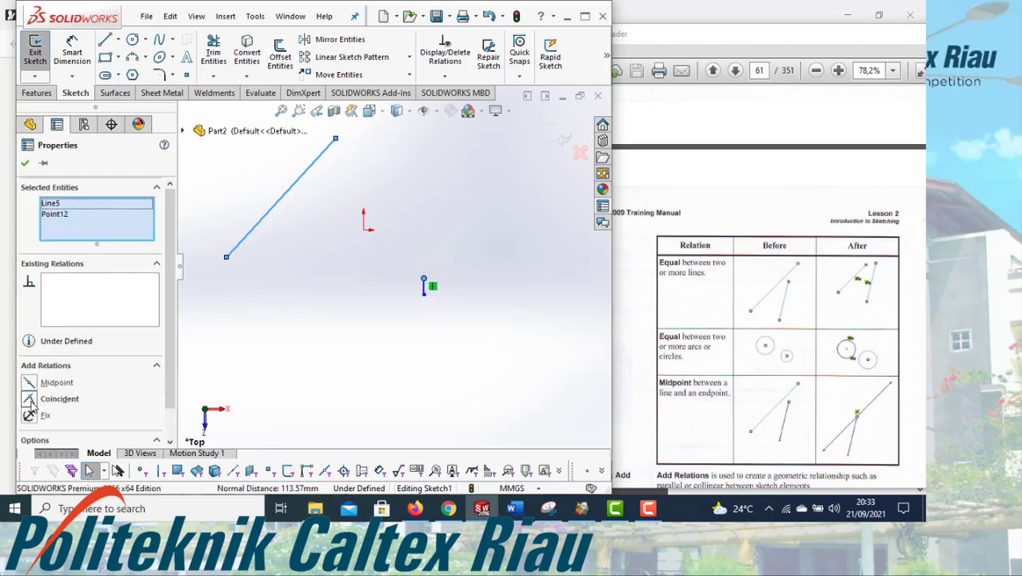
pyautogui.scroll(-1, 109, 398)
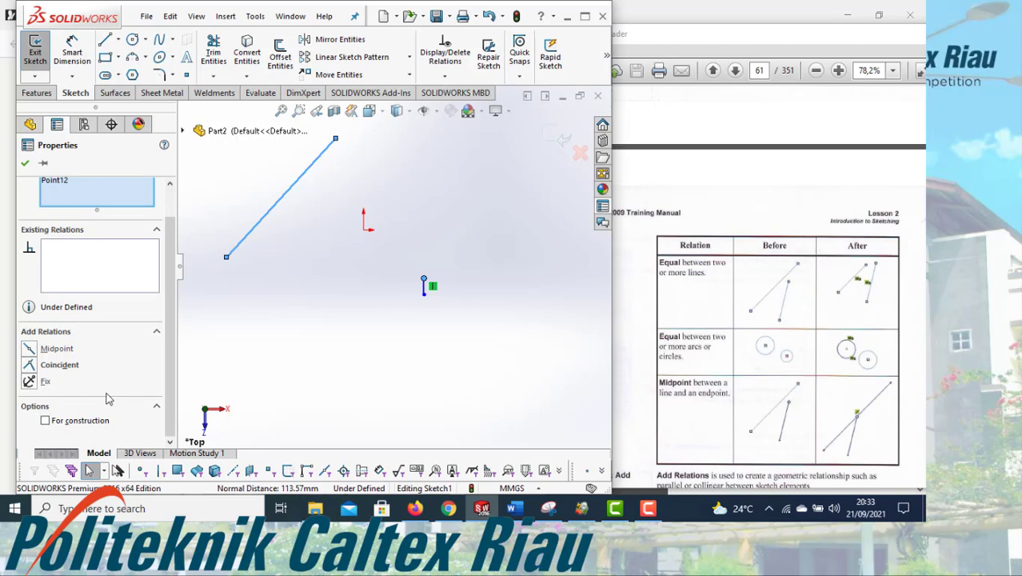
pyautogui.click(32, 352)
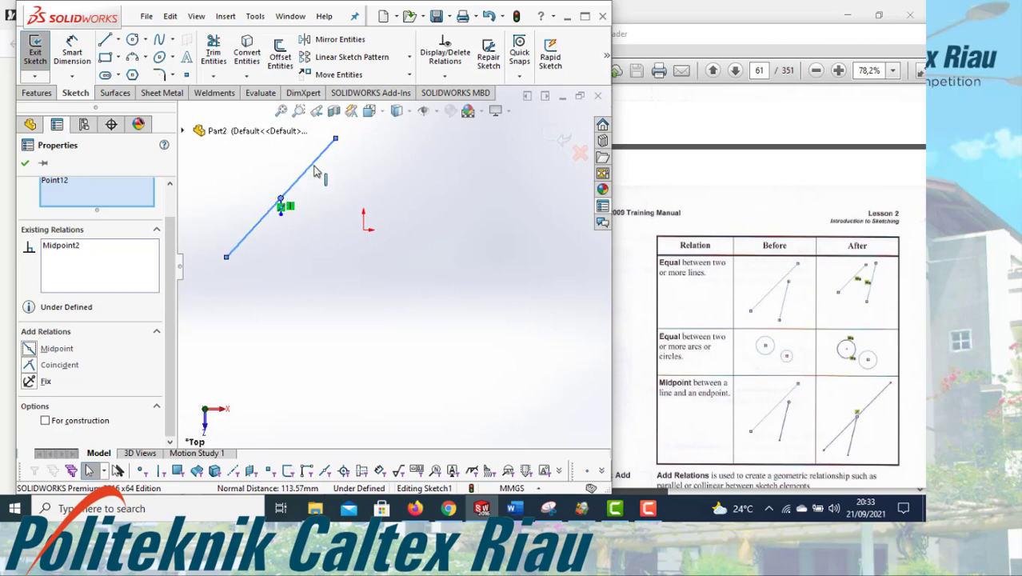
pyautogui.click(25, 164)
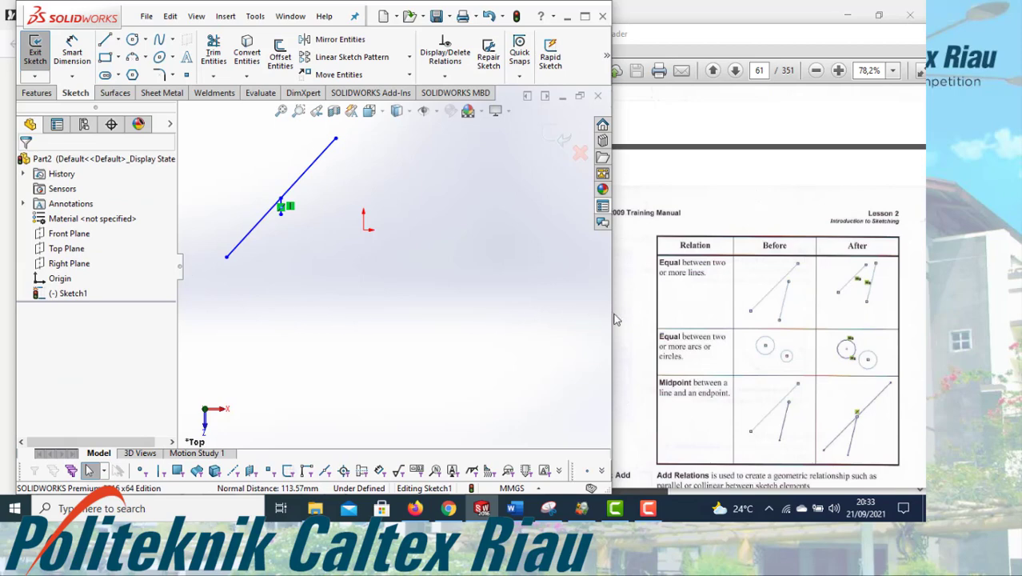
# - Review the training manual's sketch relations chart, going back from page 61 to the Coincident through Perpendicular examples on page 59
pyautogui.scroll(10, 744, 286)
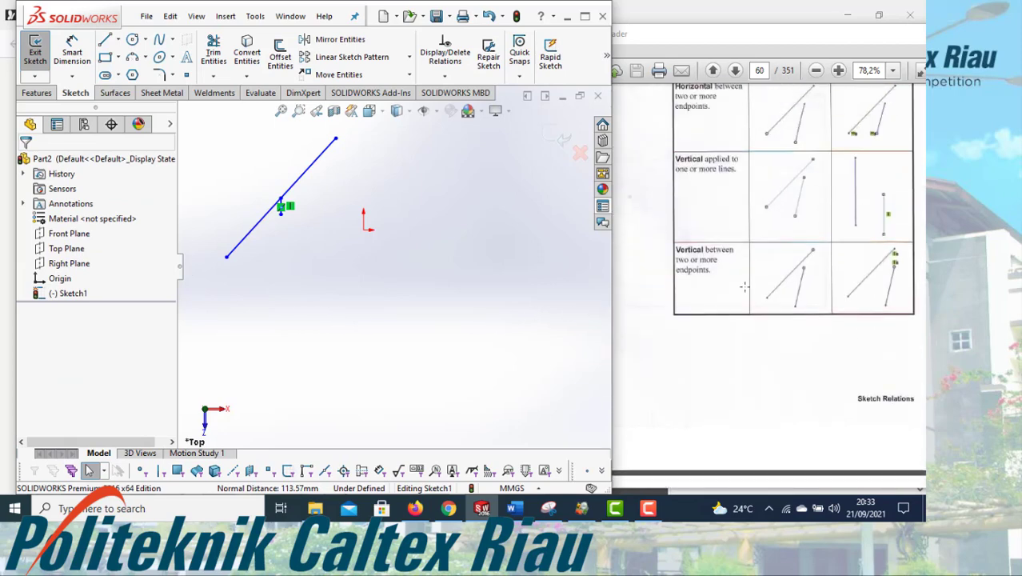
pyautogui.scroll(10, 744, 286)
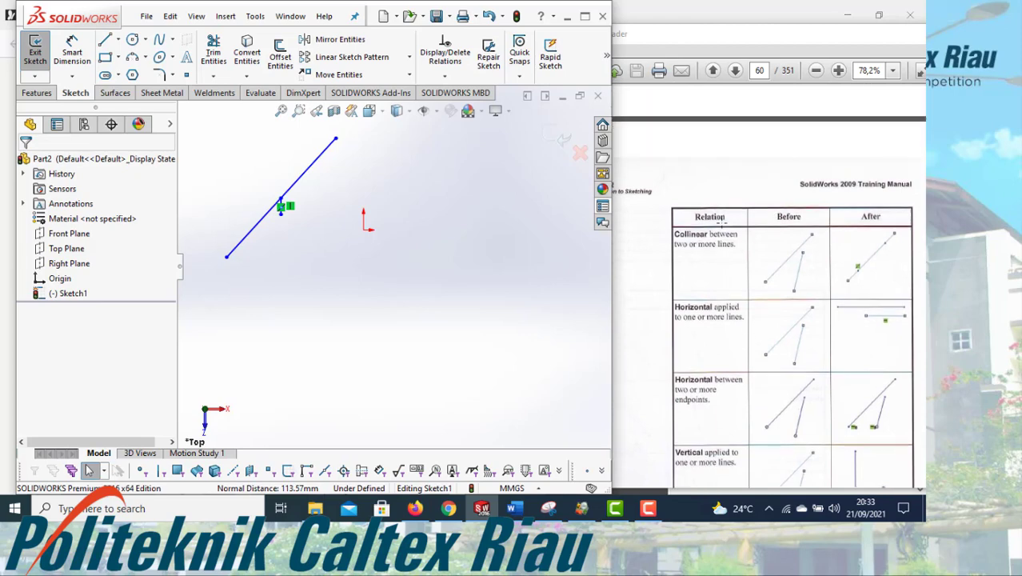
pyautogui.scroll(3, 732, 290)
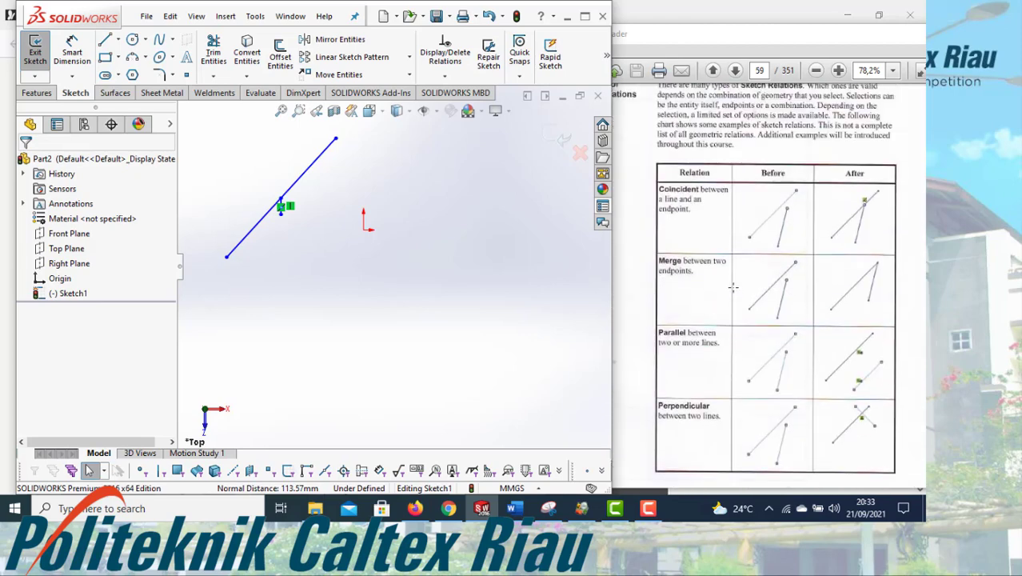
pyautogui.scroll(-1, 733, 287)
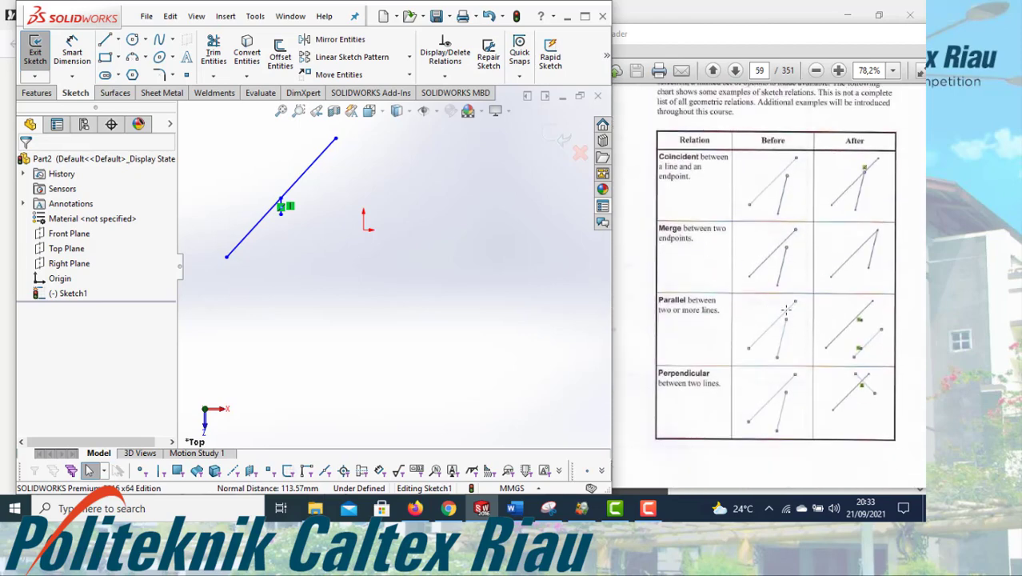